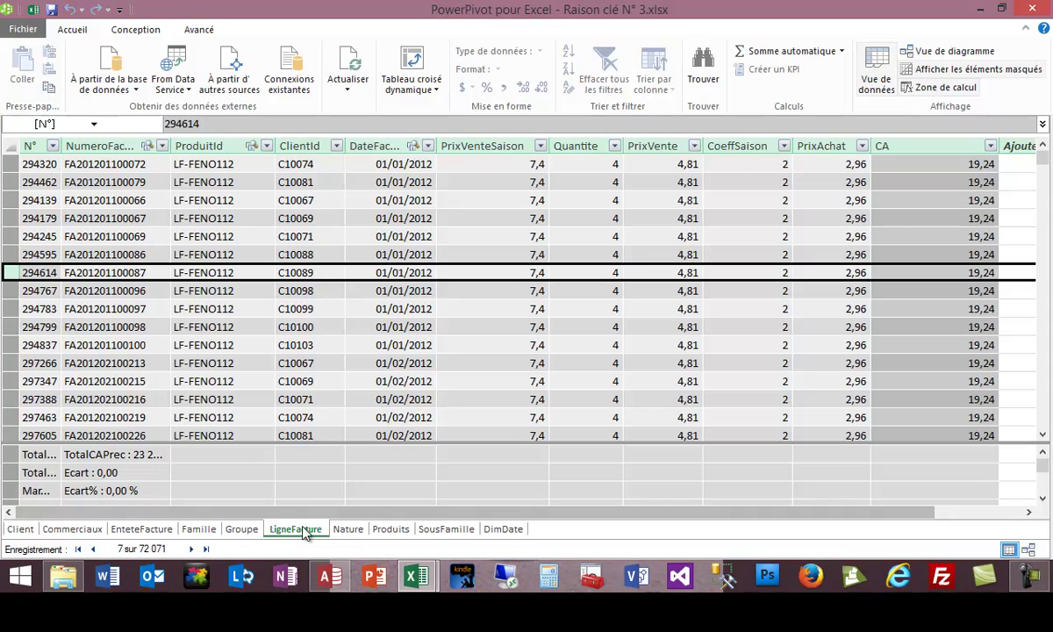
Step: Browse the Client, Commerciaux, Groupe, Nature, Produits, SousFamille and DimDate tables in the data model
click(19, 530)
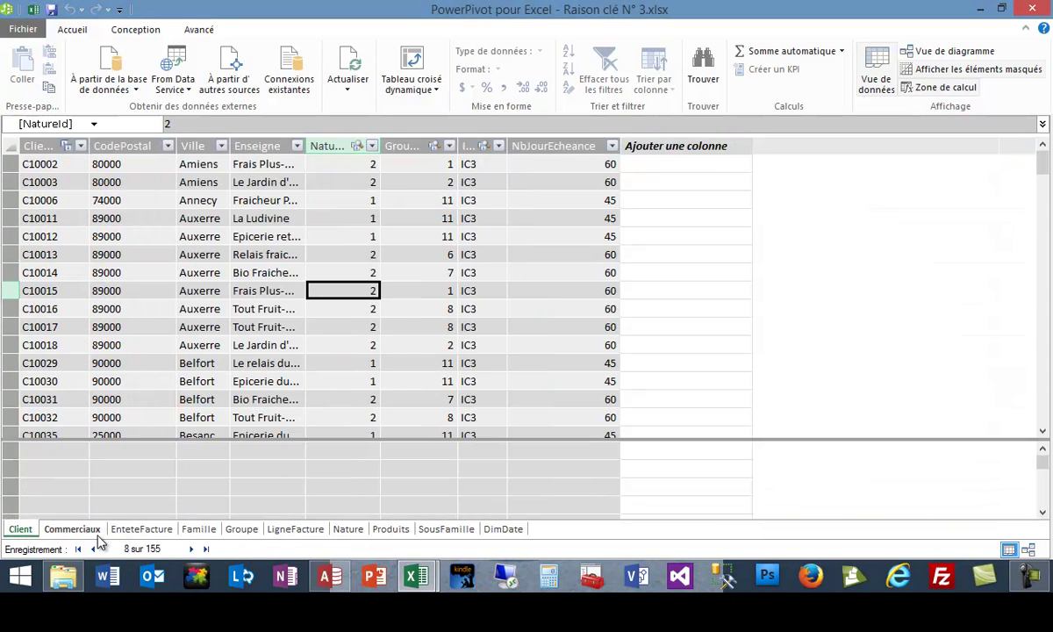
click(81, 527)
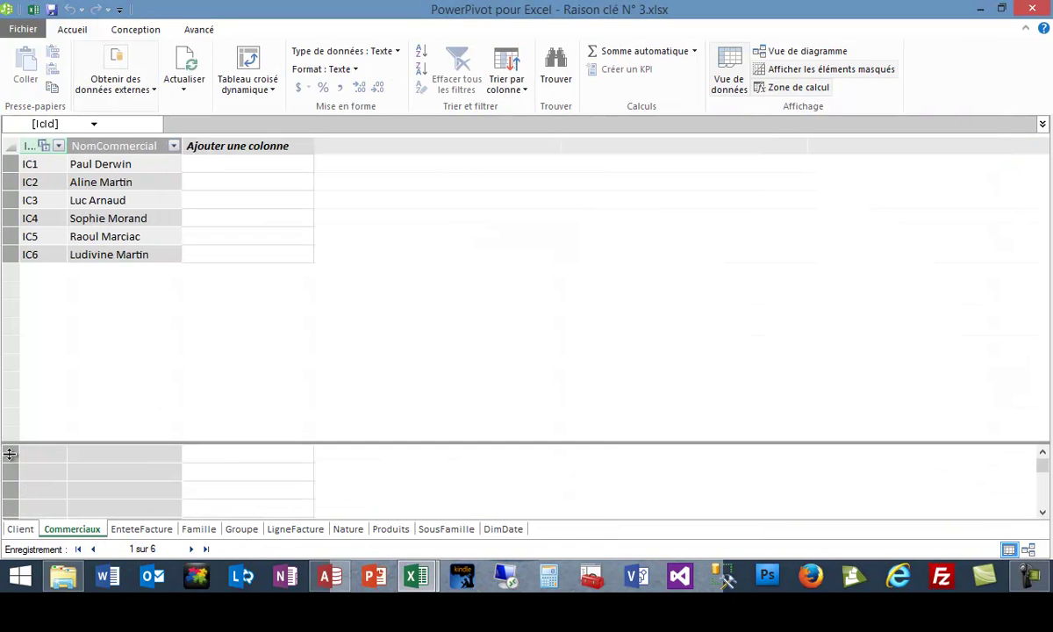
click(246, 532)
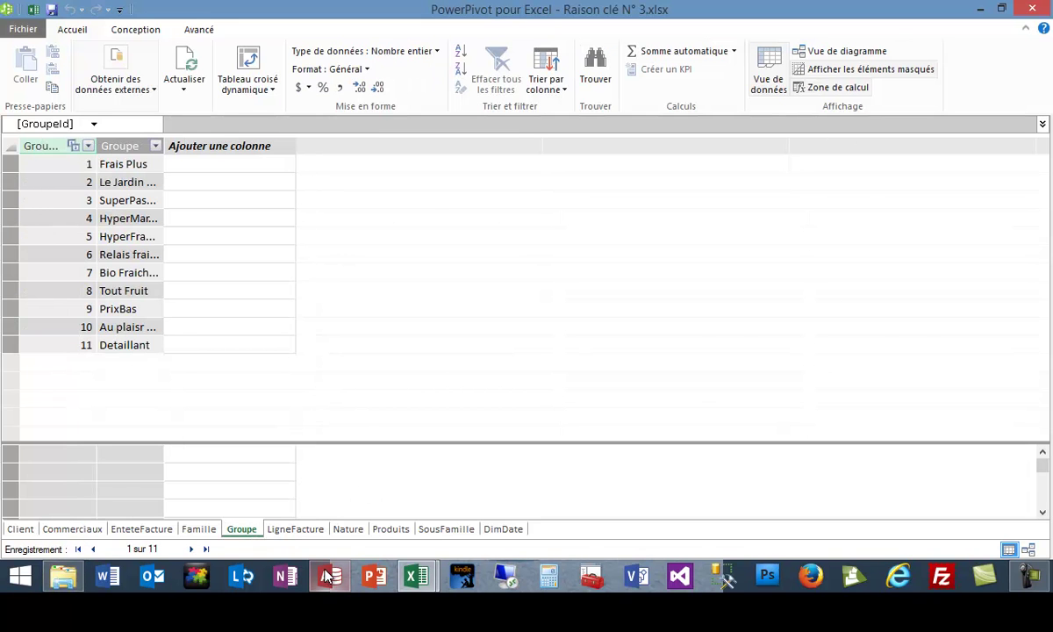
click(347, 529)
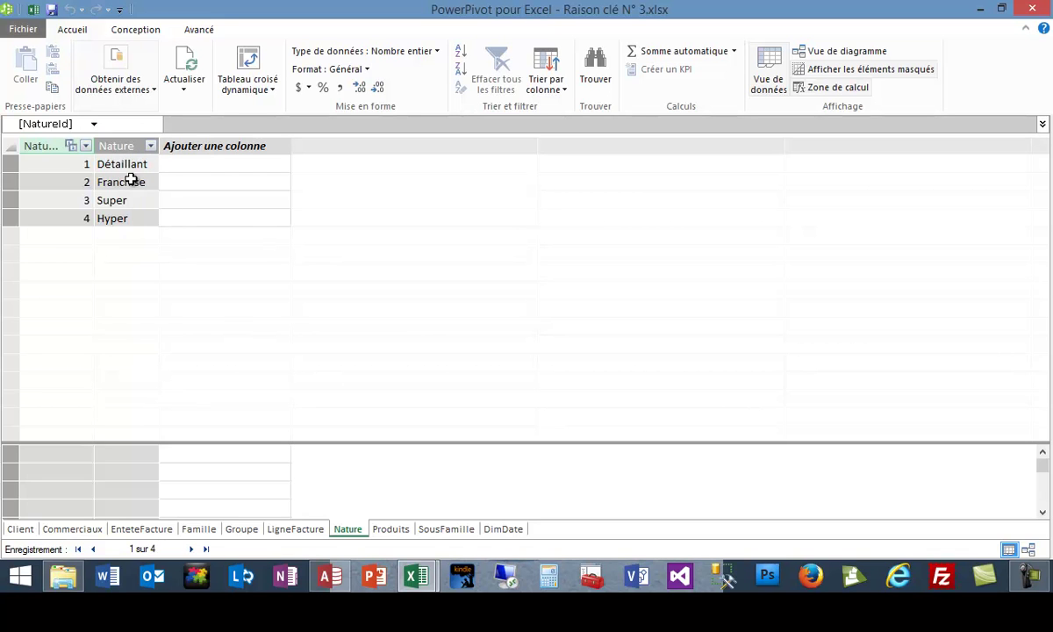
click(394, 533)
click(439, 530)
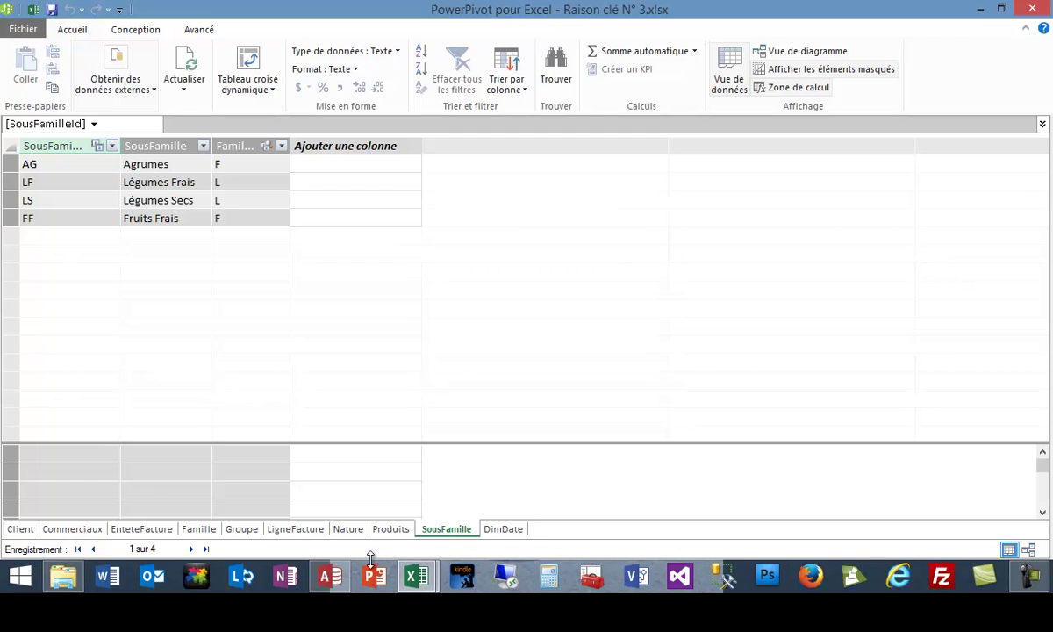
click(503, 530)
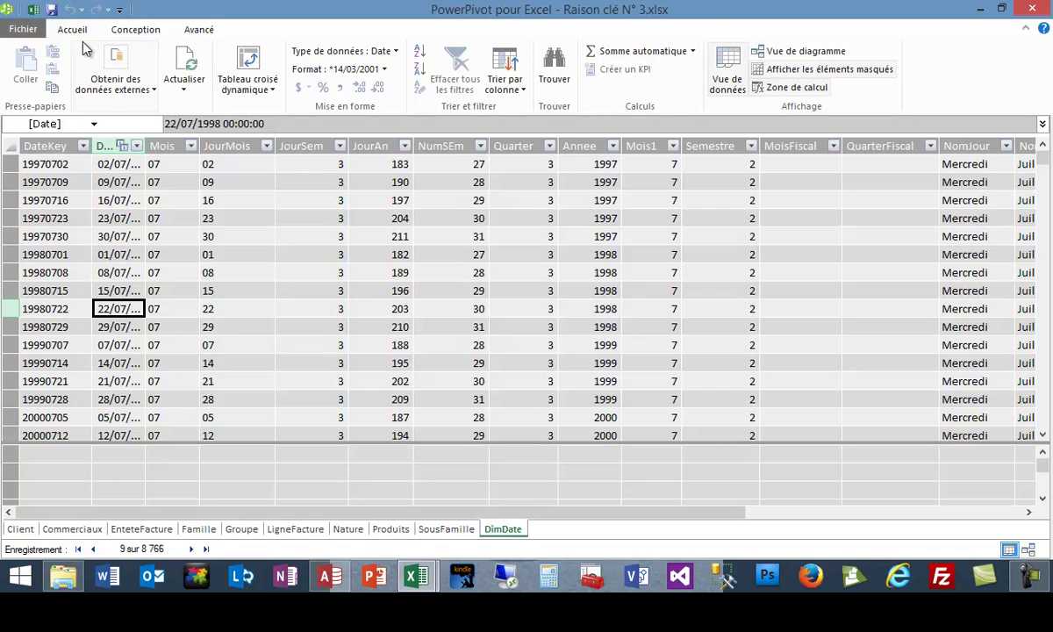
Step: Return to the Excel workbook and bring up the PowerPivot calculated-field options
click(34, 9)
click(752, 33)
click(118, 88)
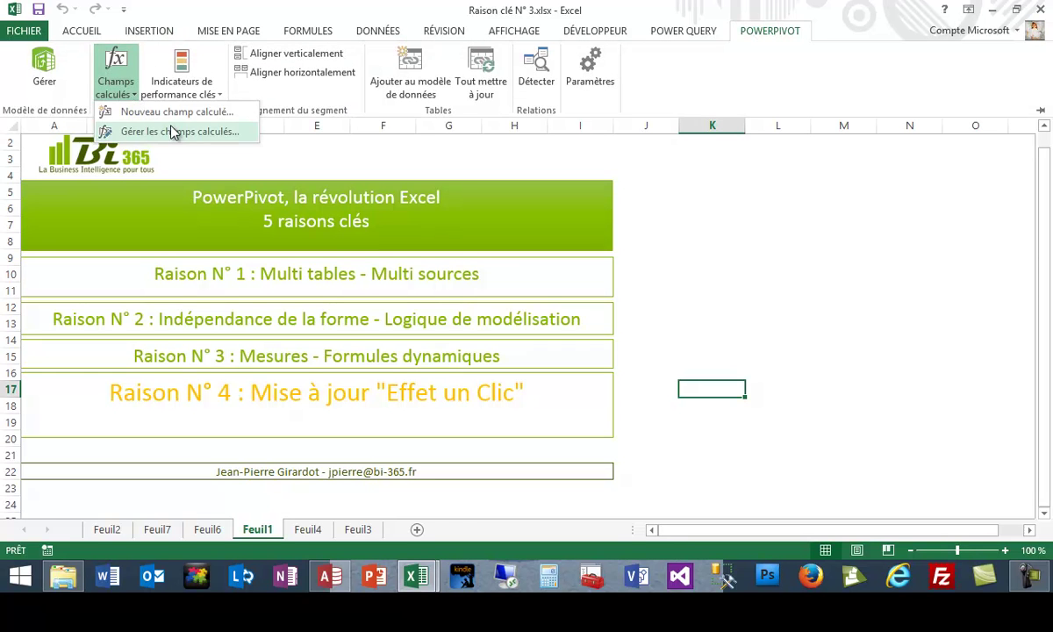
click(172, 131)
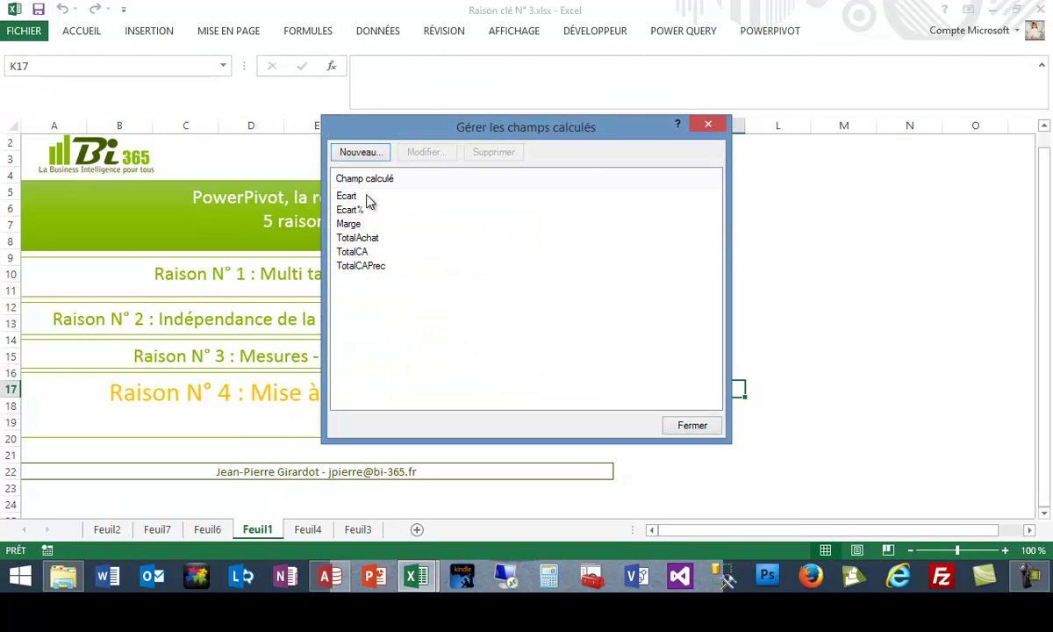
click(365, 269)
click(429, 155)
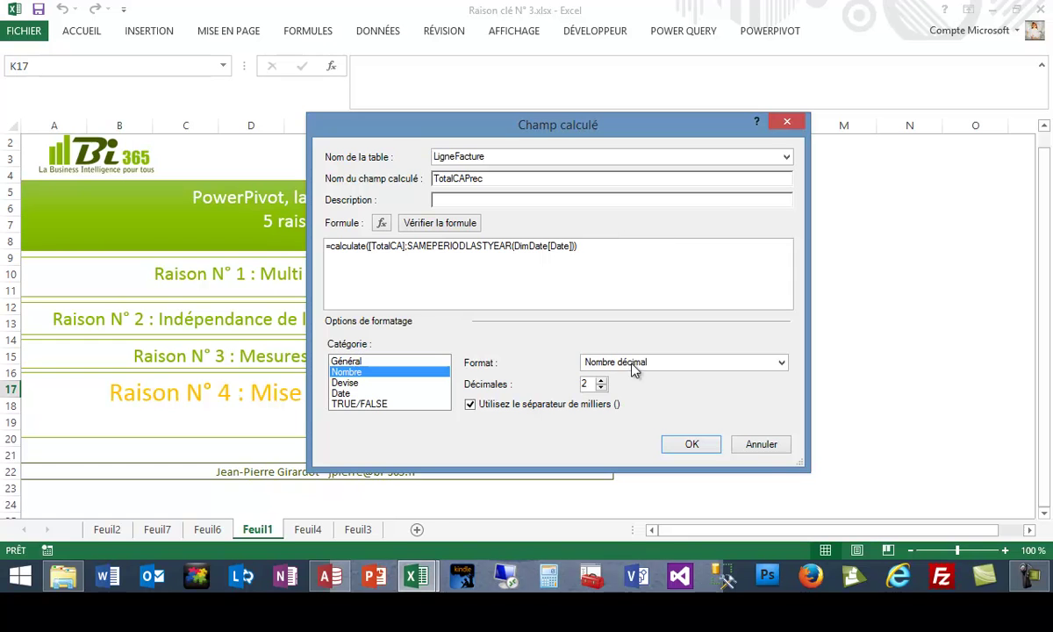
click(761, 444)
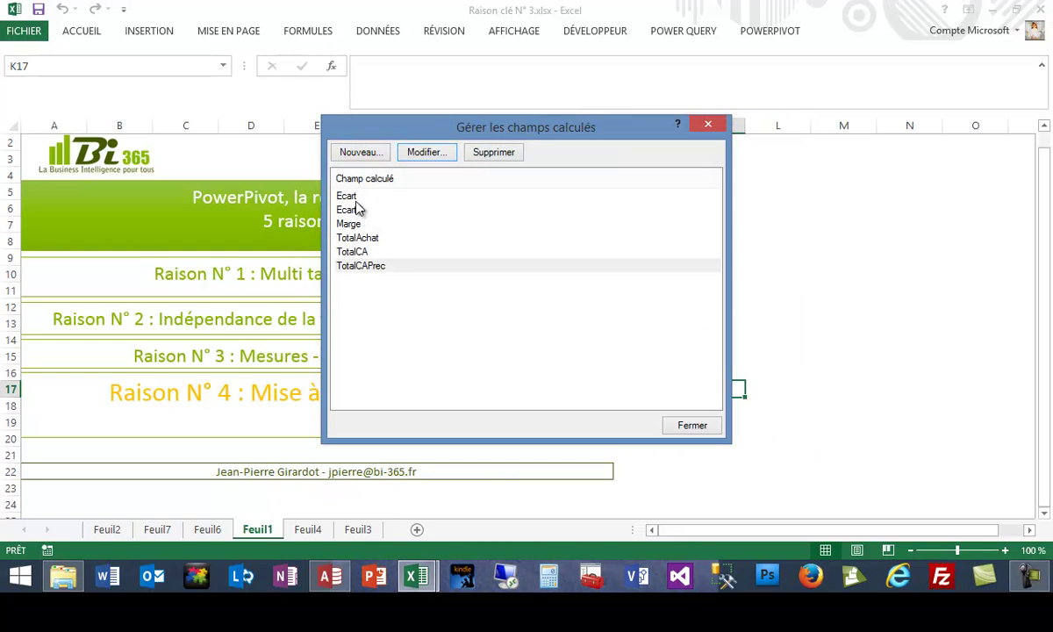
click(355, 198)
click(431, 154)
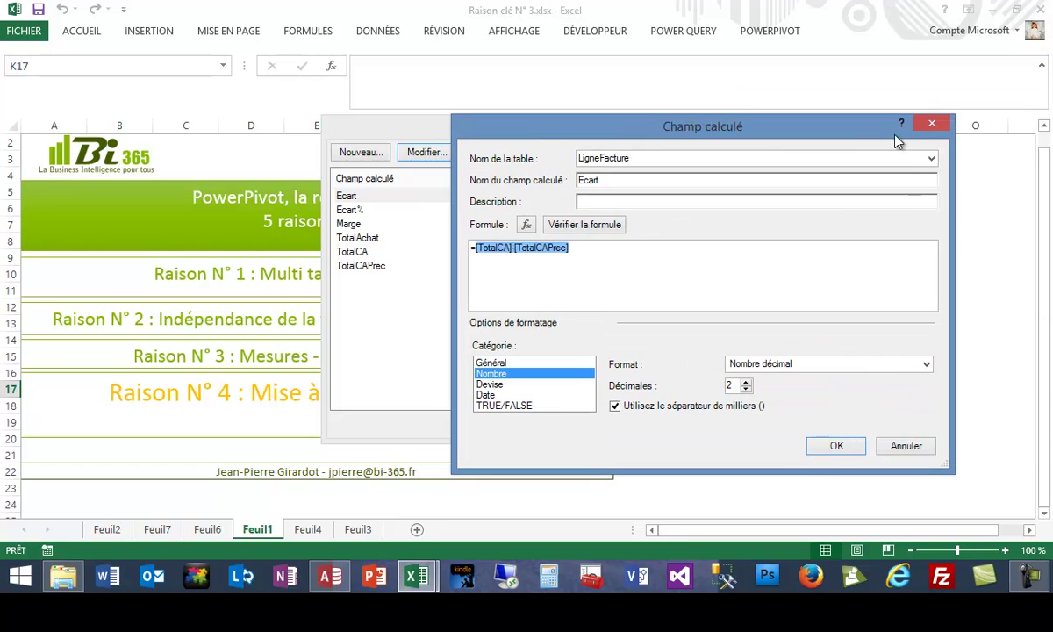
click(472, 257)
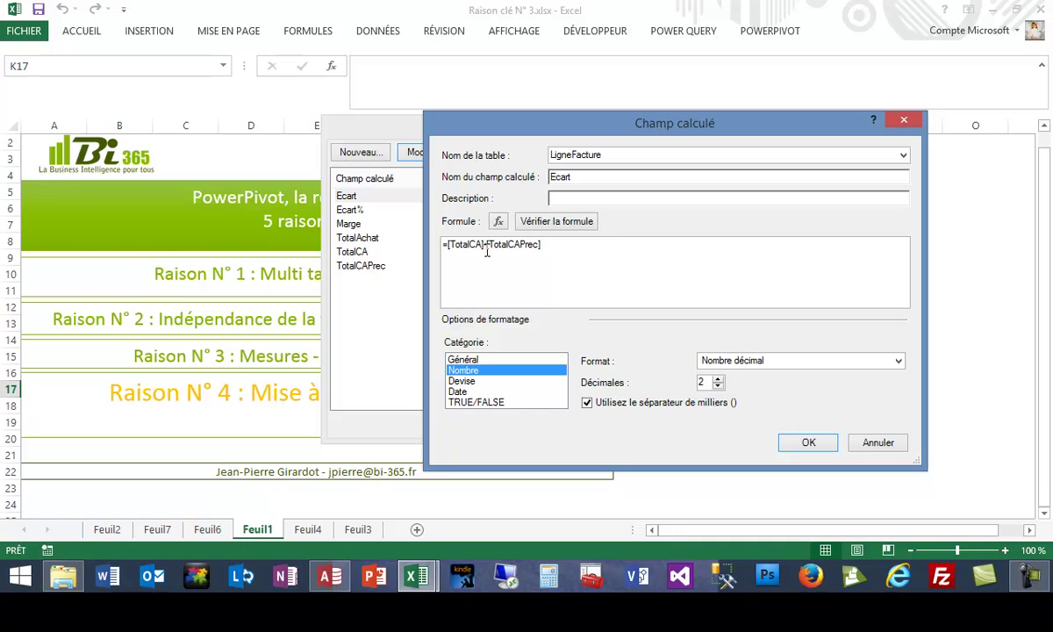
click(878, 443)
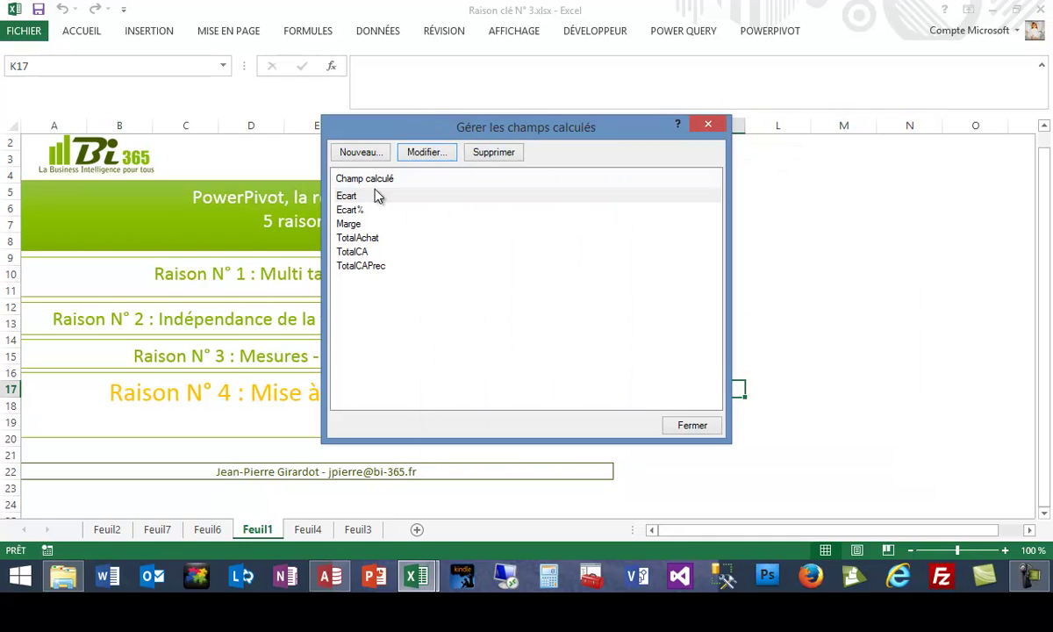
click(692, 426)
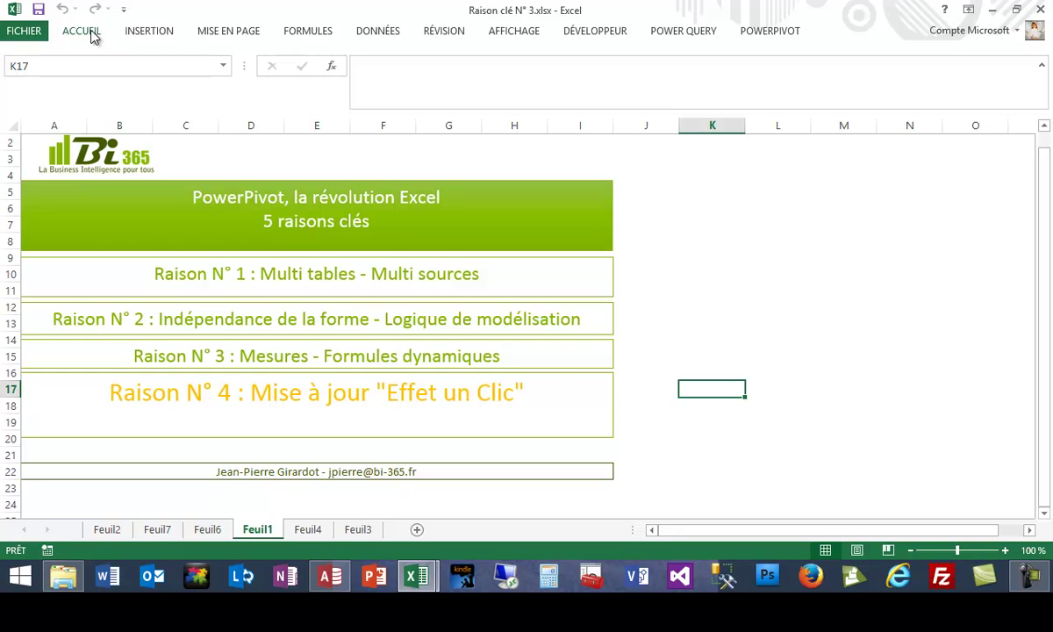
Step: Check the Feuil4 sales pivots, including a rep's 2012 revenue in C9, then view Feuil6
click(309, 530)
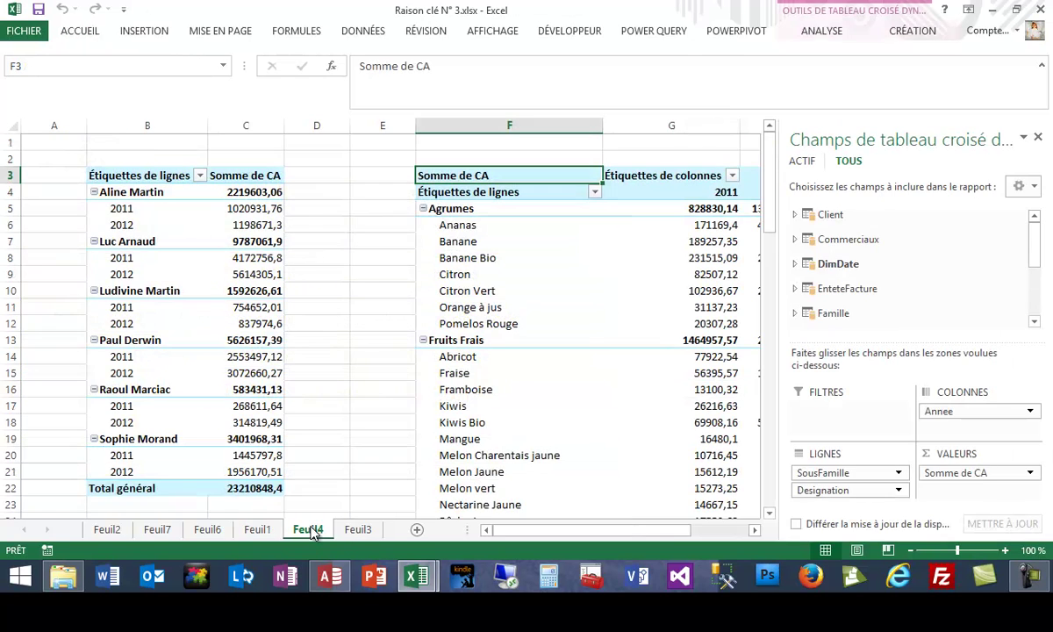
click(275, 275)
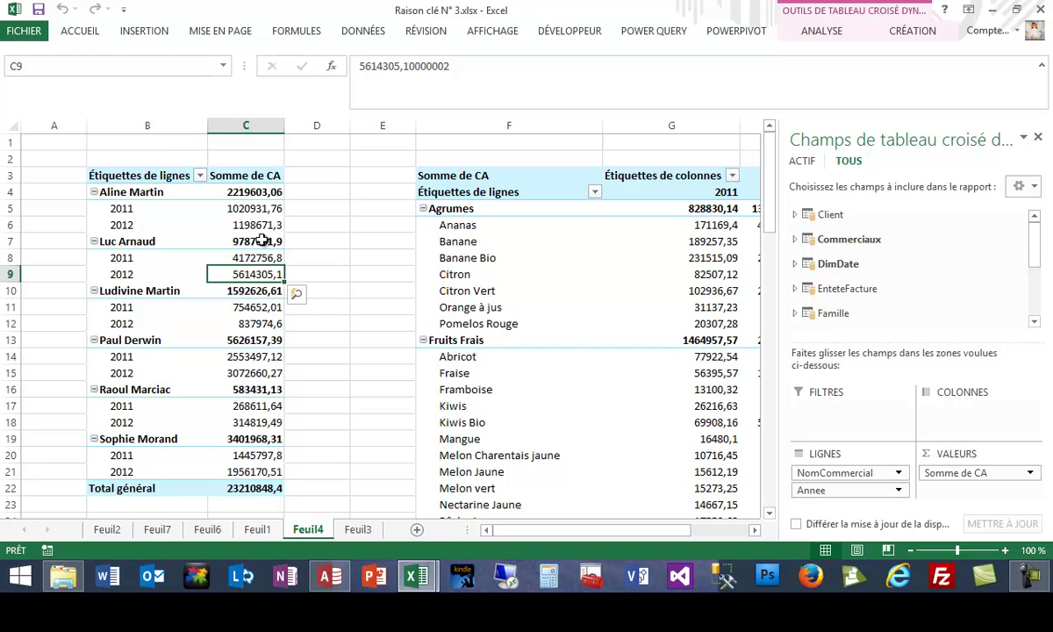
drag(557, 530, 616, 532)
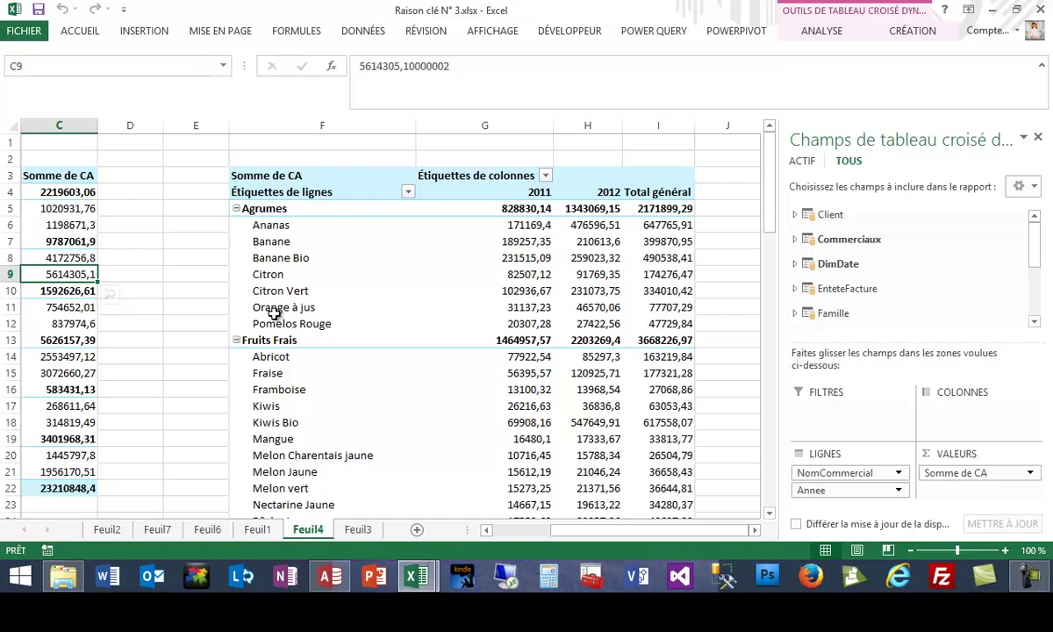
click(208, 530)
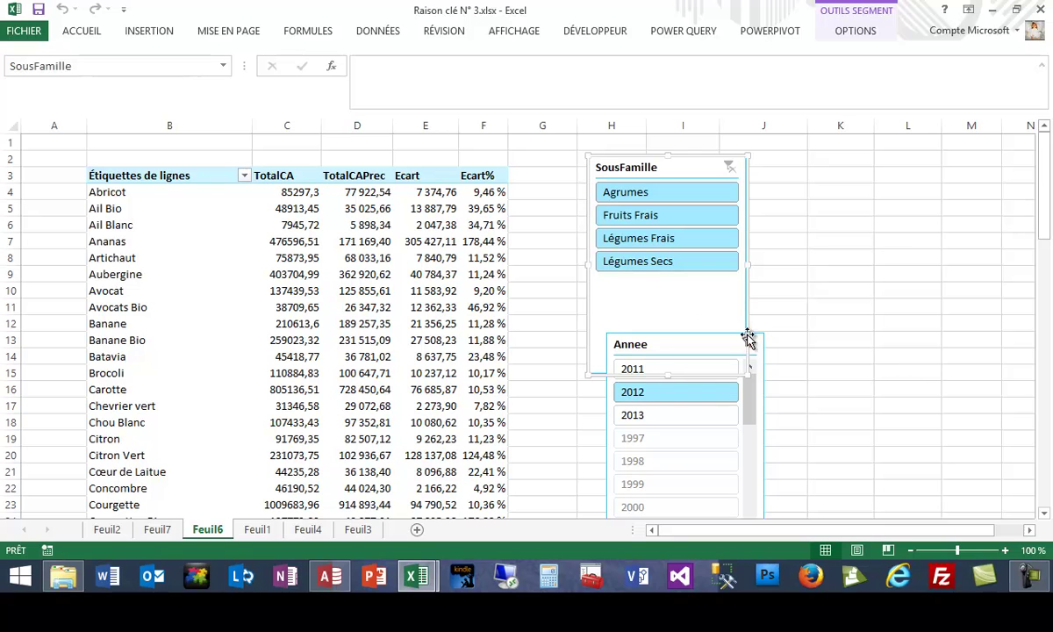
Step: Filter the Feuil6 pivot to Fruits Frais and compare years 2011 and 2012
click(649, 215)
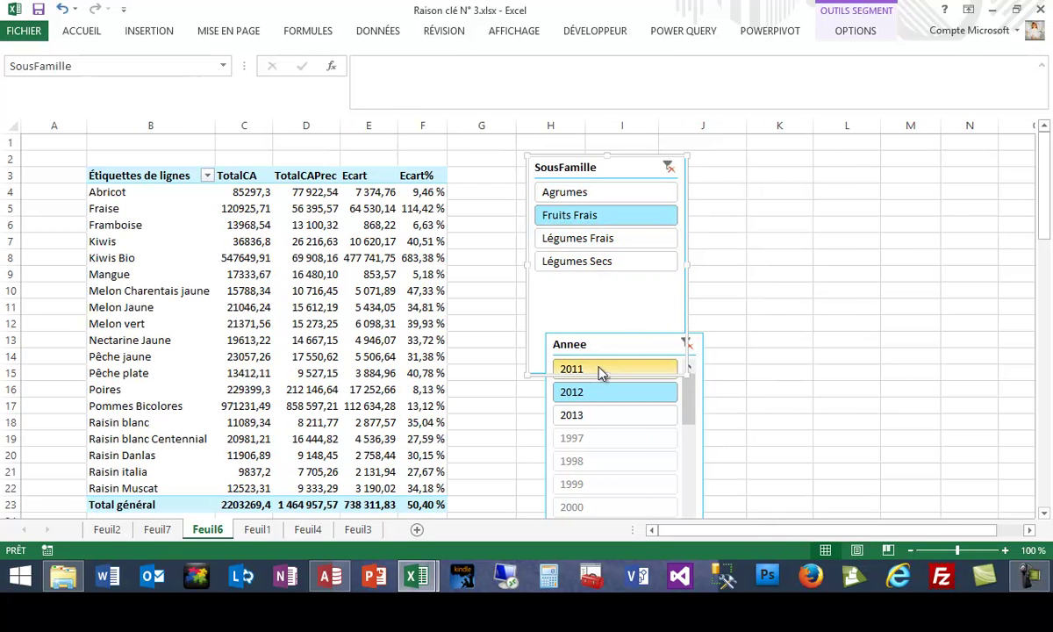
click(600, 369)
click(579, 395)
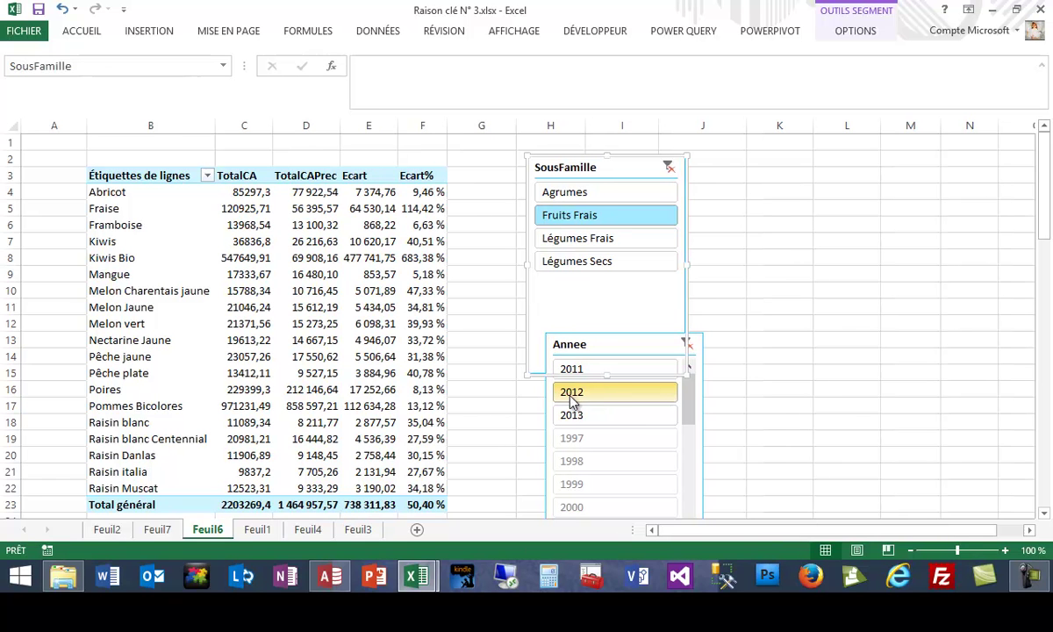
Step: On Feuil7, expand the Franchise stores and move the Annee slicer beside the pivot
click(155, 531)
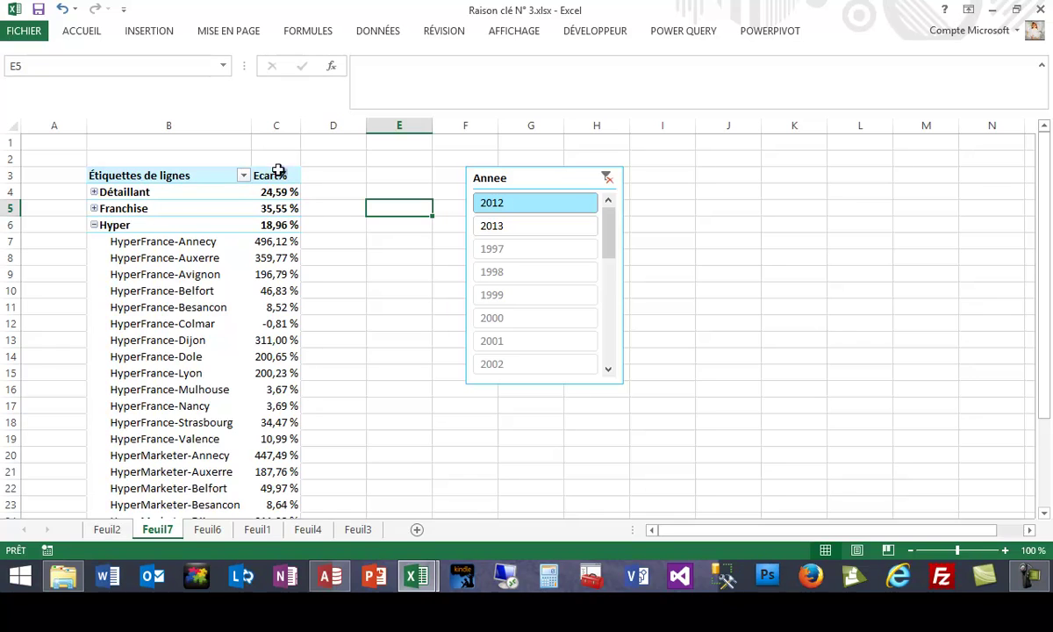
click(94, 210)
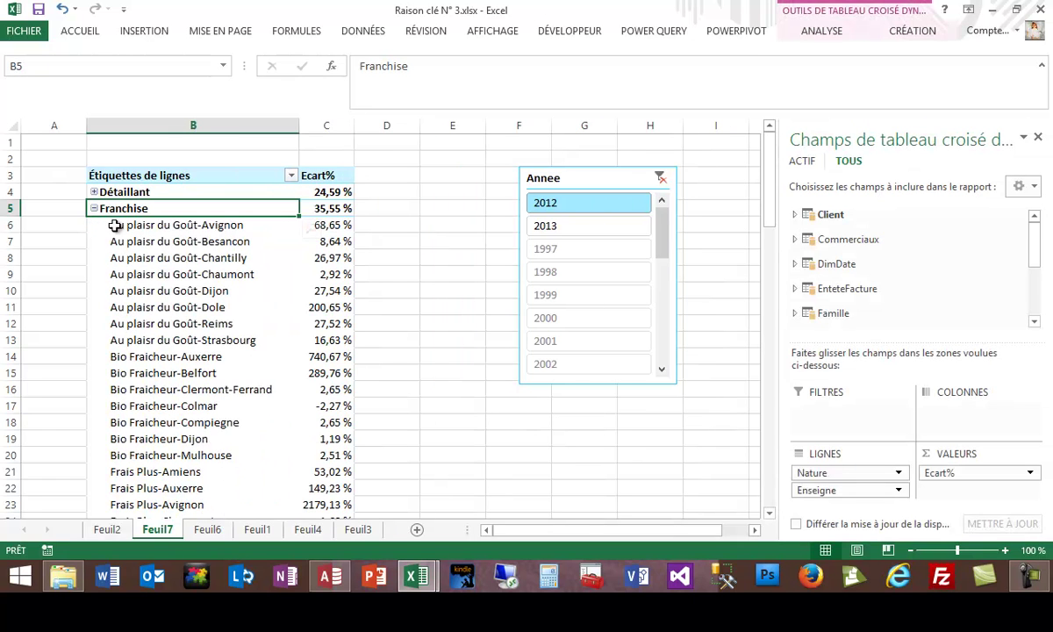
click(360, 531)
click(308, 531)
click(164, 531)
drag(582, 168, 440, 164)
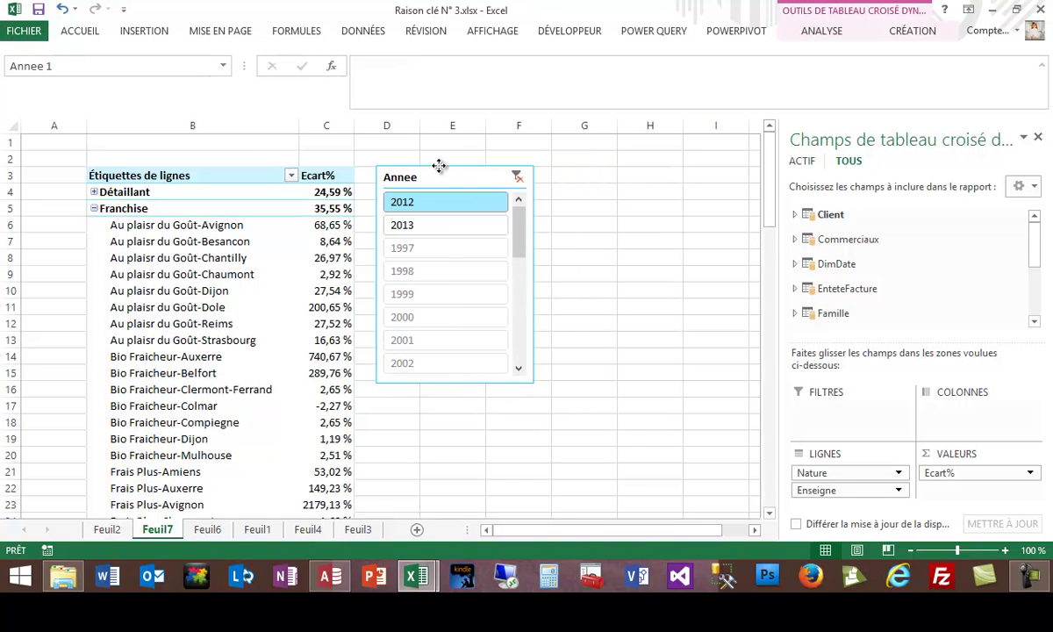
Step: Insert an empty PivotChart from the data model on the existing sheet at Feuil2!B15
click(790, 33)
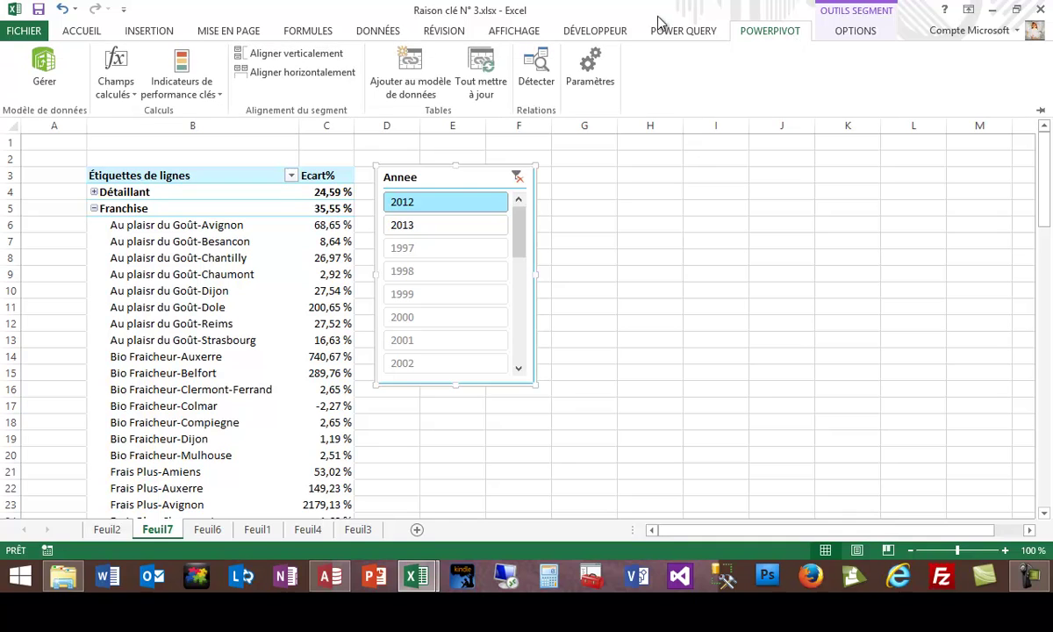
click(127, 97)
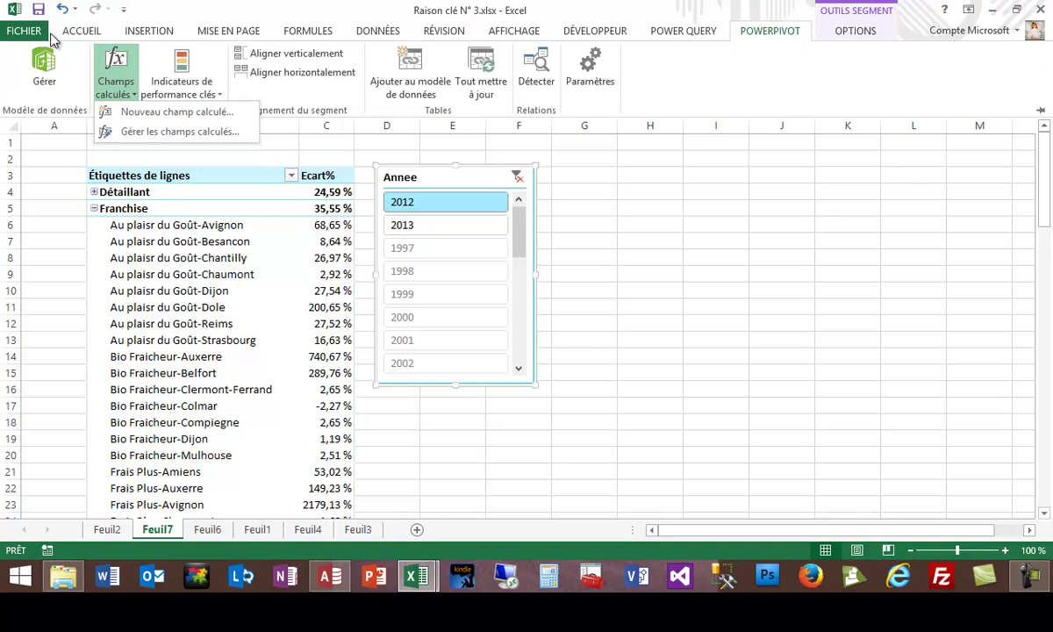
click(37, 75)
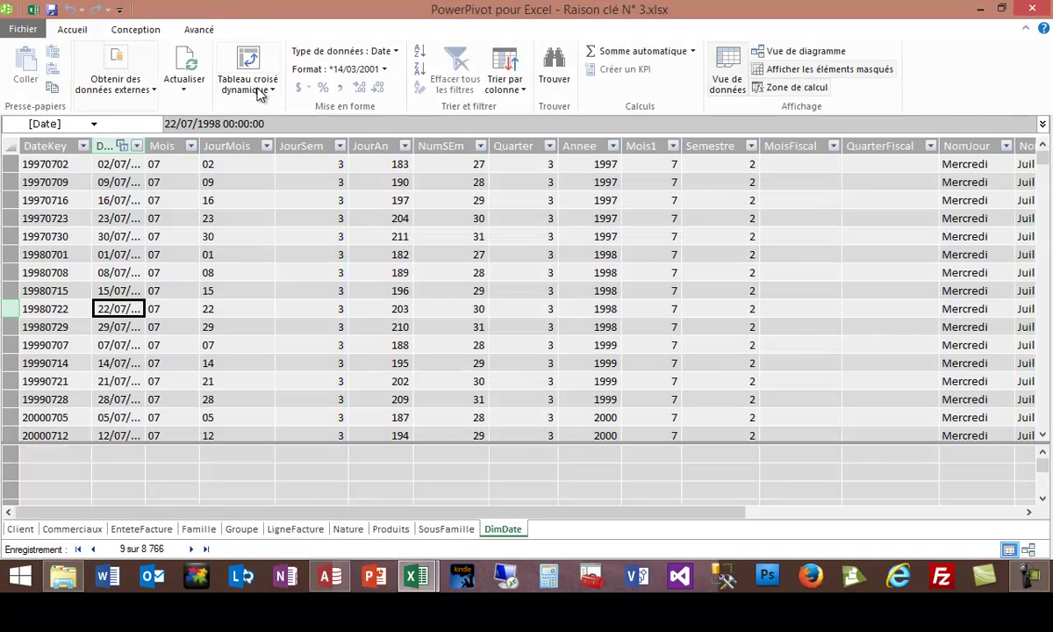
click(260, 92)
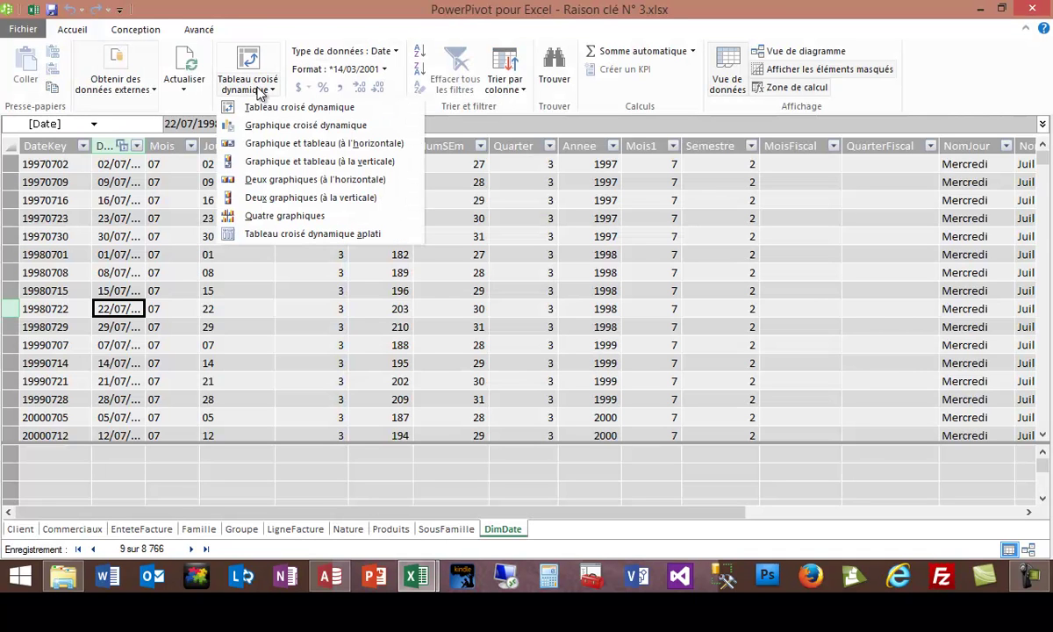
click(307, 126)
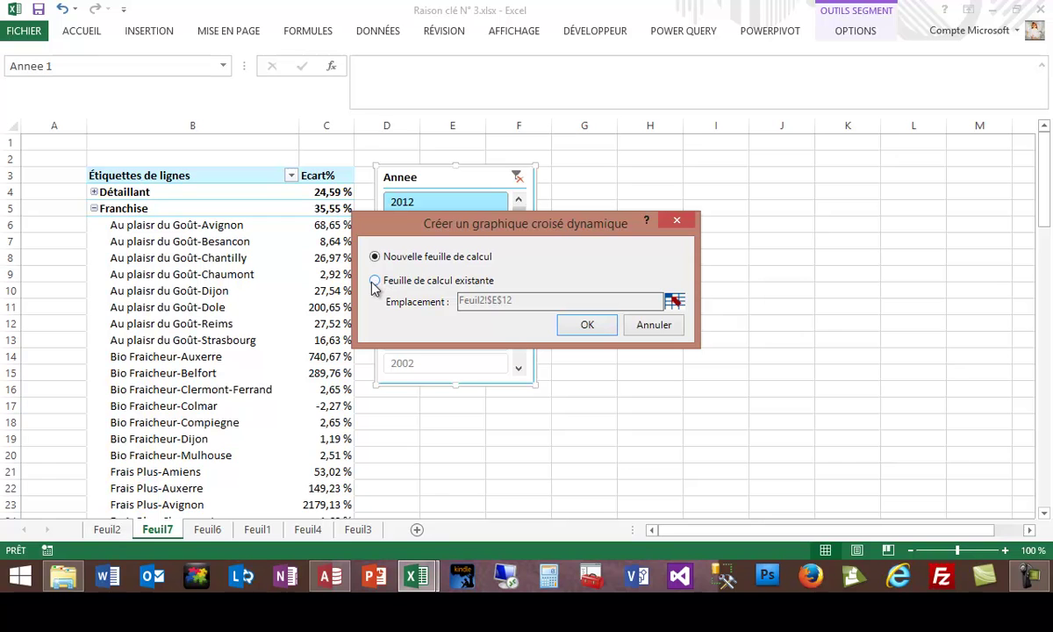
click(375, 281)
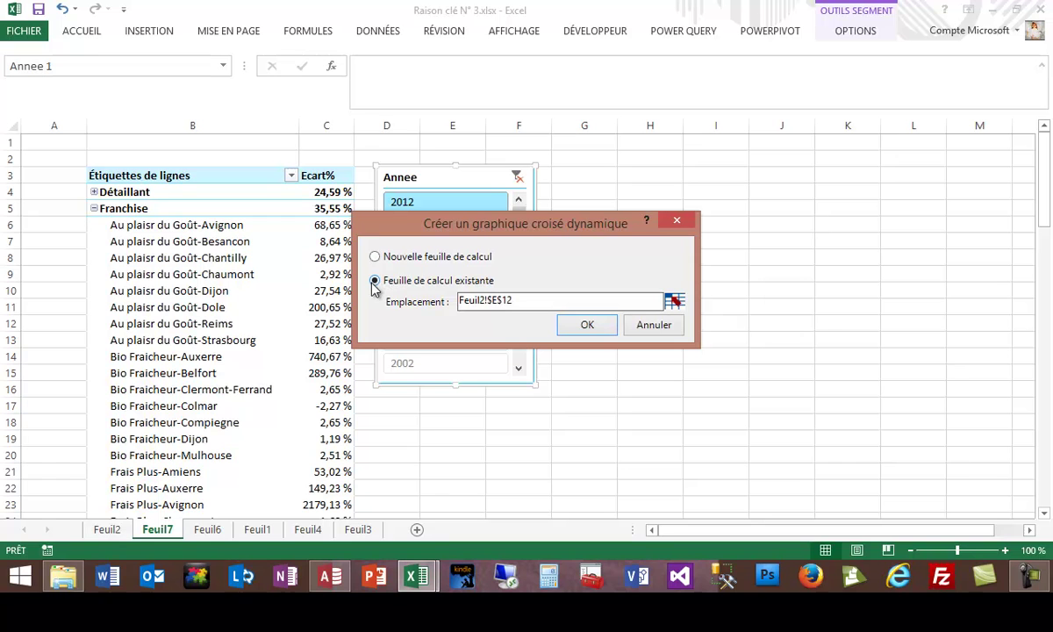
click(673, 301)
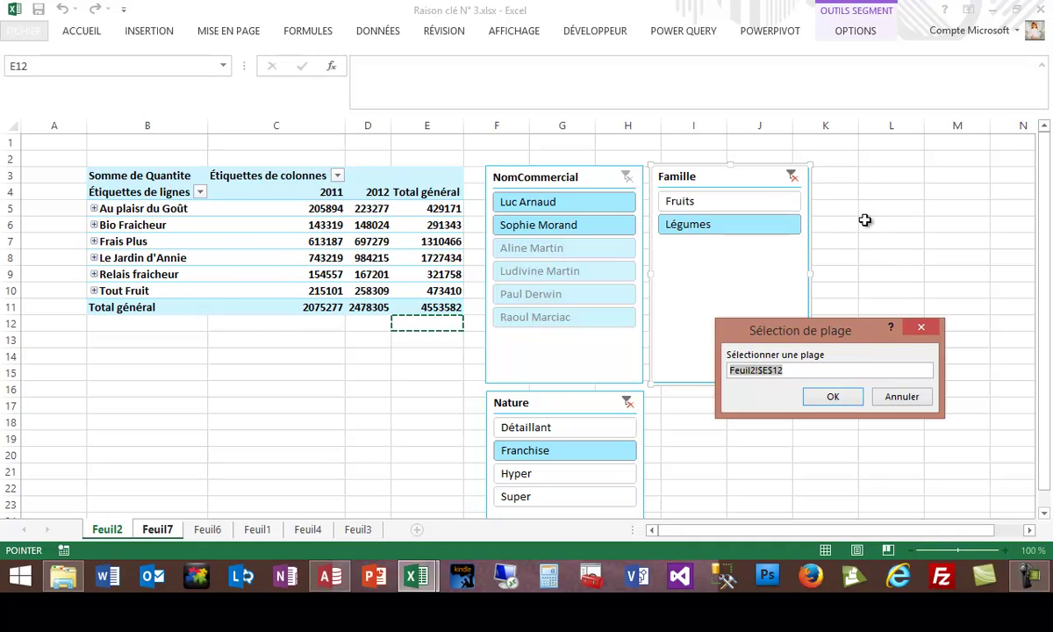
click(94, 372)
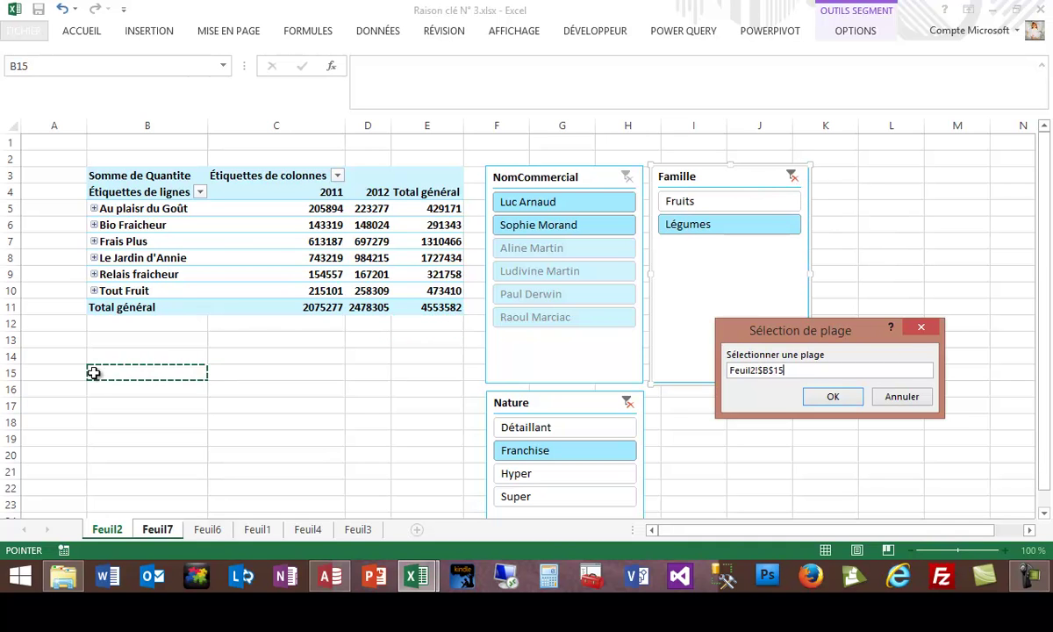
click(833, 396)
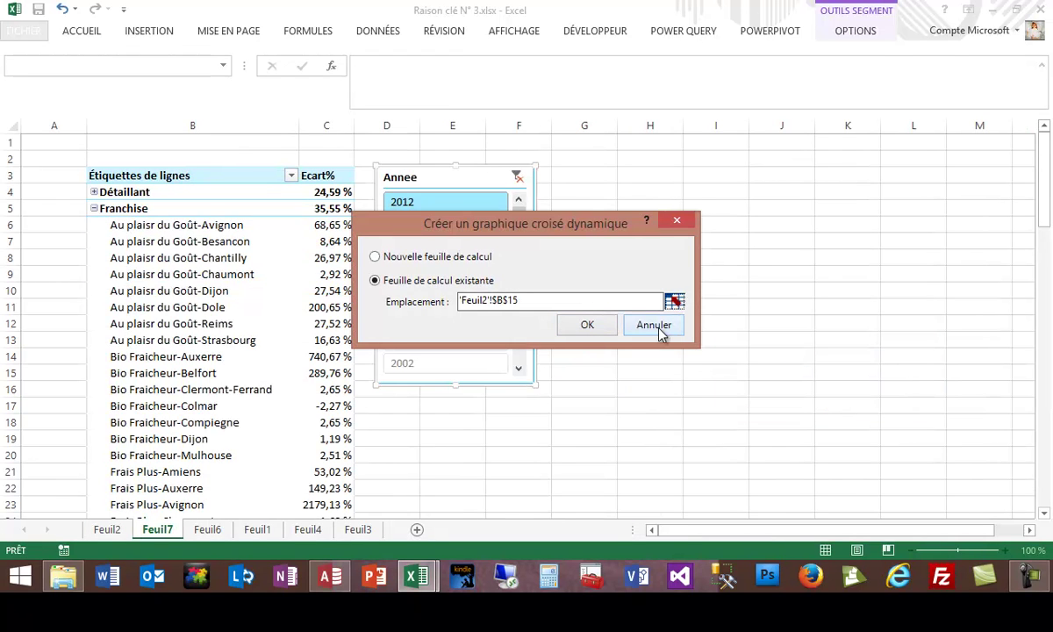
click(588, 326)
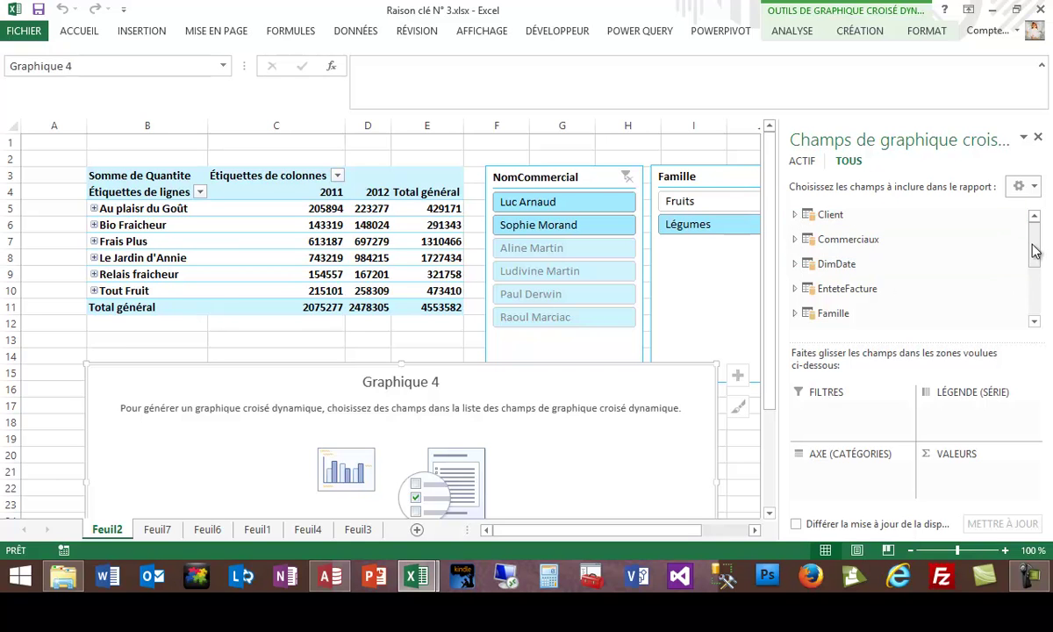
Step: Add TotalCAPrec and TotalCA from LigneFacture to the chart values
drag(1032, 253, 1030, 318)
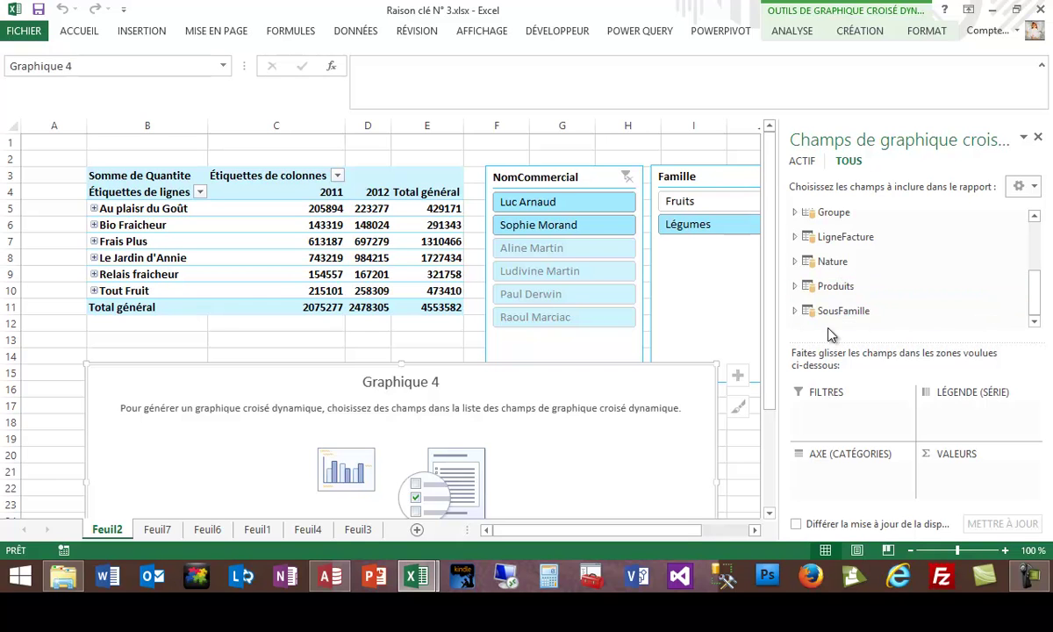
click(797, 238)
drag(1028, 266, 1033, 299)
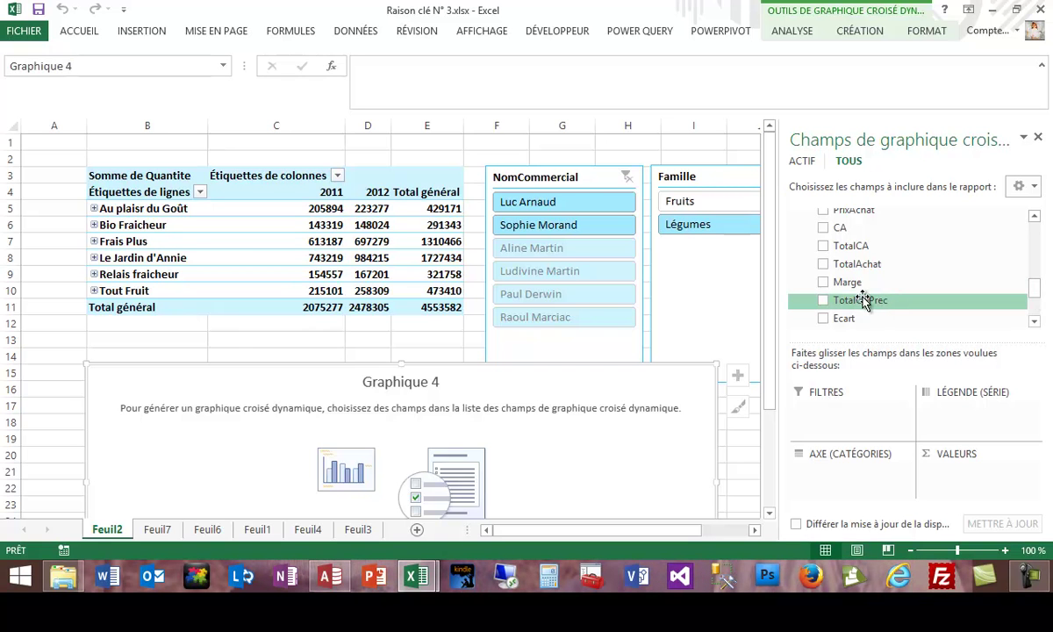
drag(862, 302, 916, 474)
drag(853, 245, 969, 475)
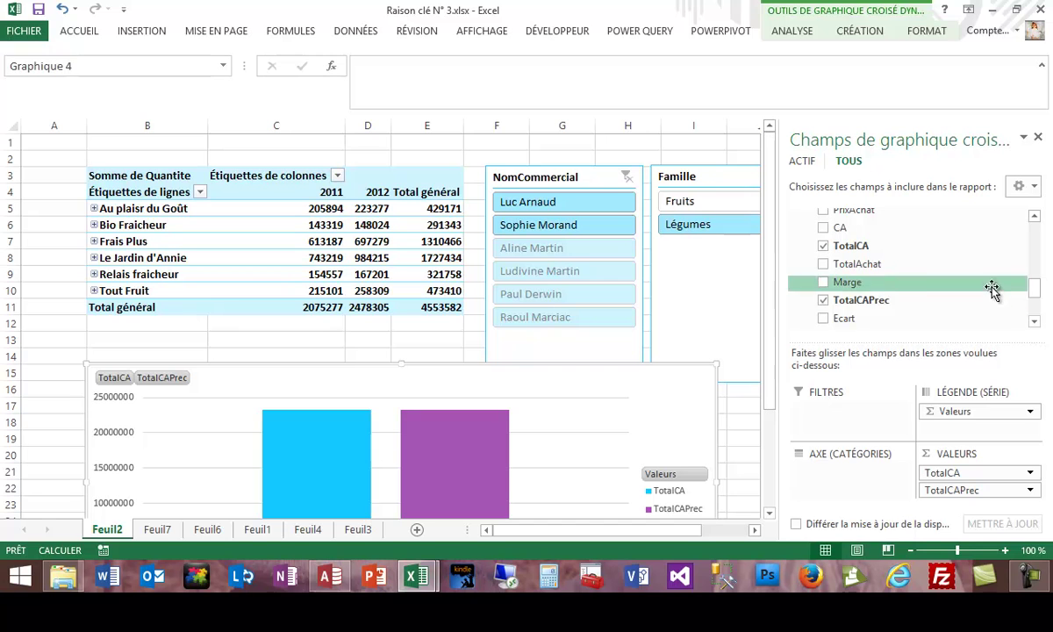
Step: Put SousFamille on the chart's category axis and expand the DimDate fields
drag(1038, 299, 1034, 320)
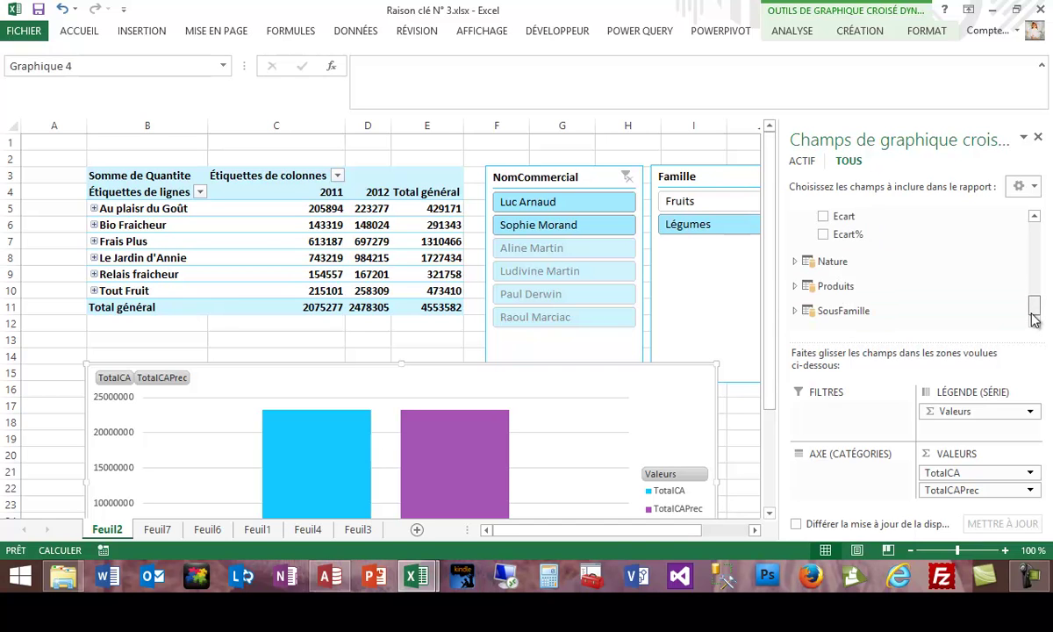
click(795, 311)
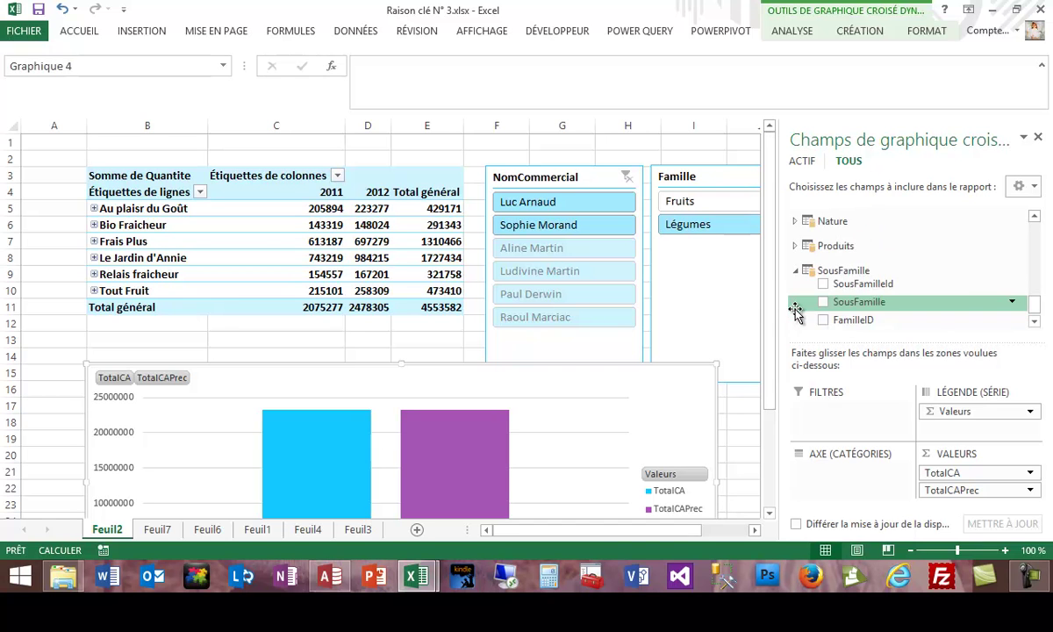
drag(847, 302, 841, 487)
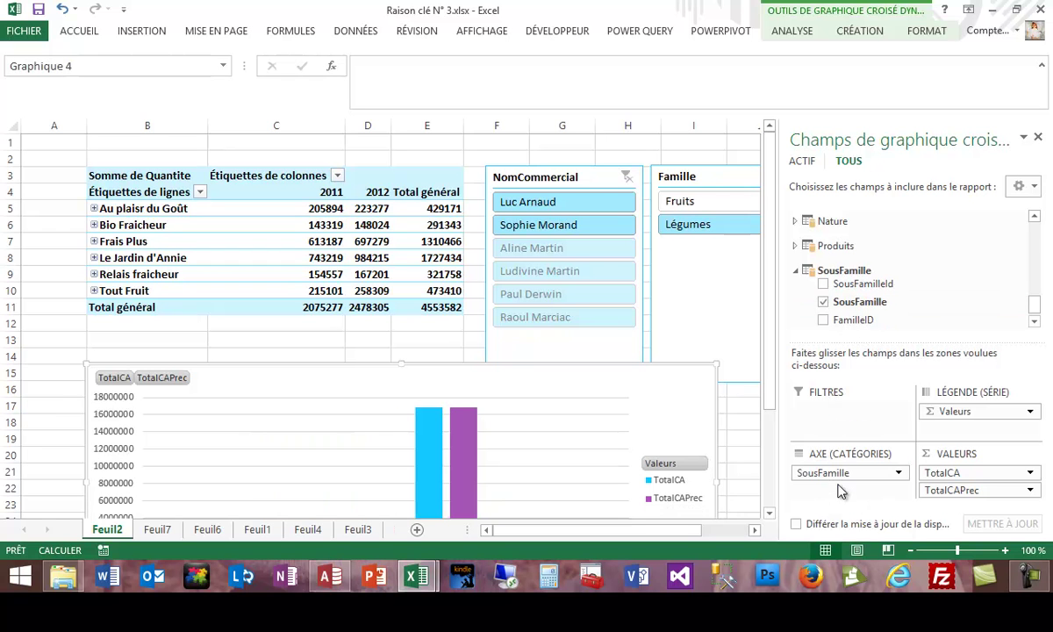
drag(767, 364, 771, 412)
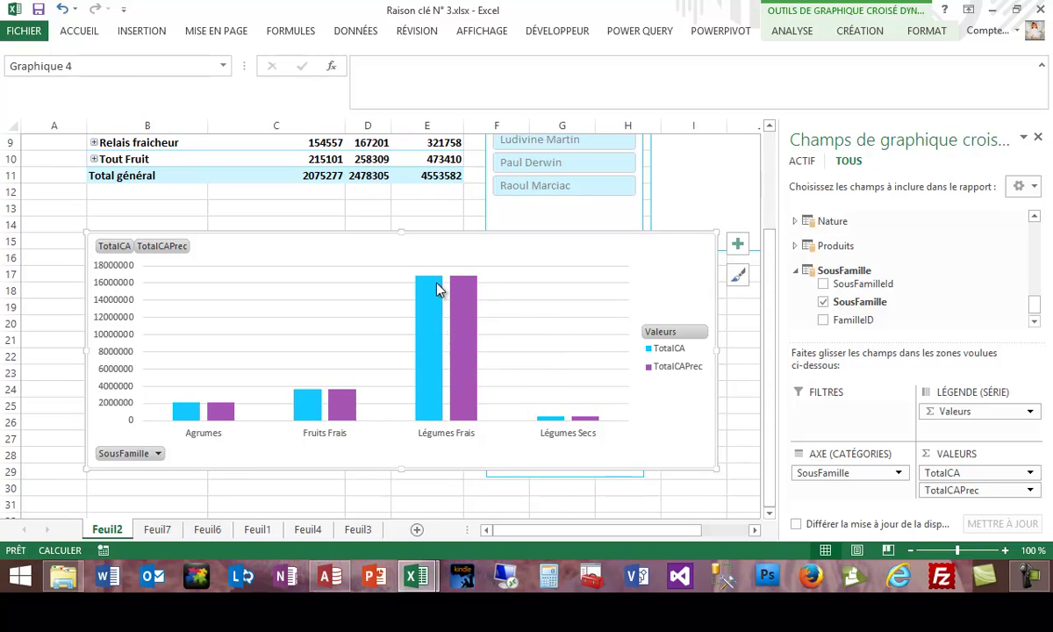
drag(1033, 302, 1037, 227)
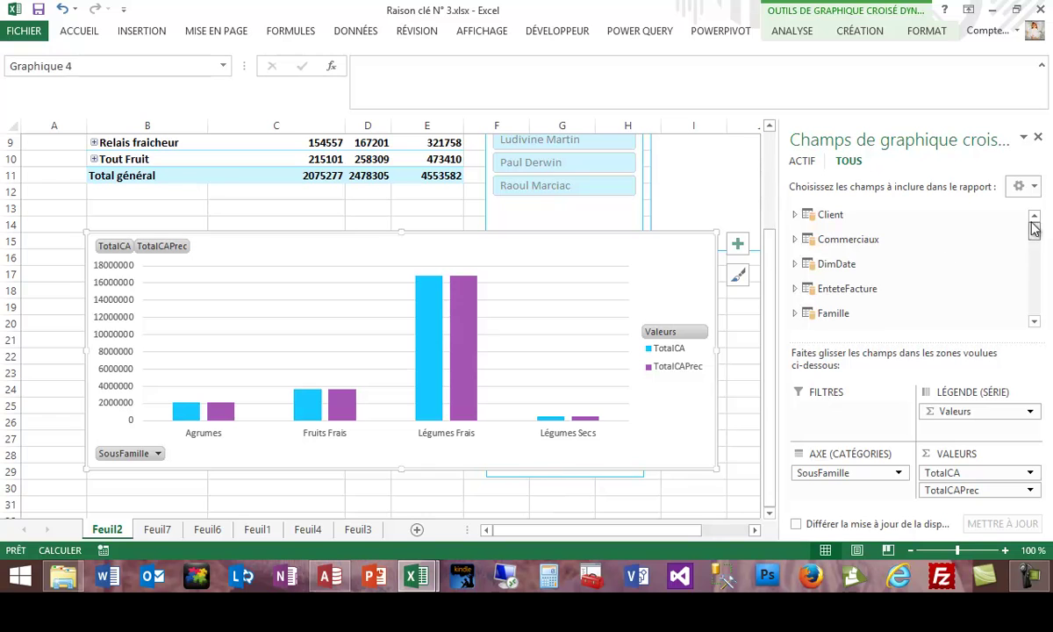
click(798, 265)
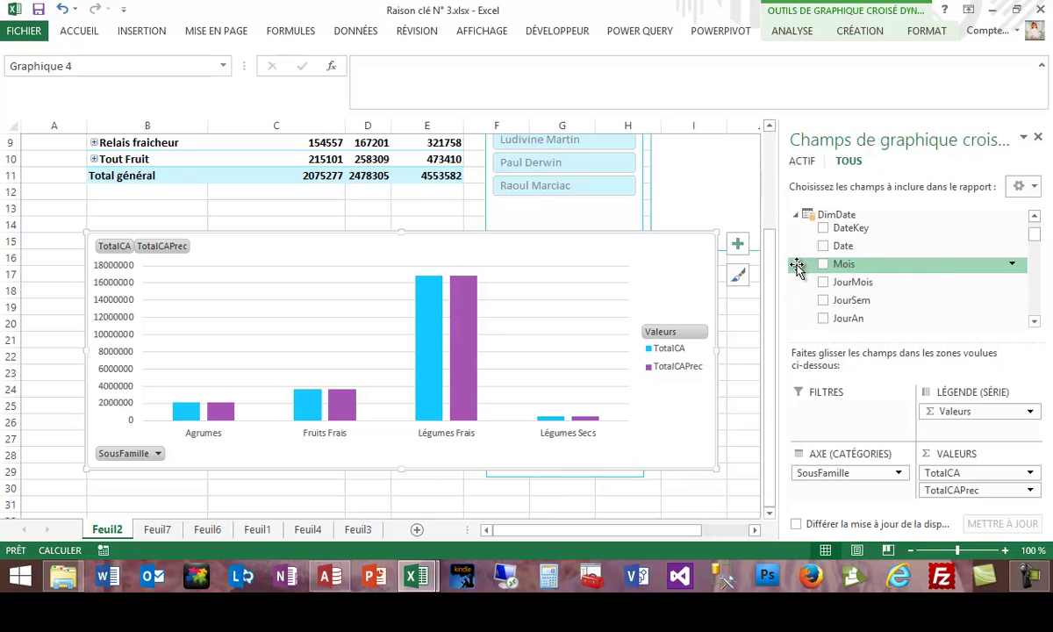
mouse_move(1031, 230)
mouse_down()
mouse_move(1030, 274)
mouse_move(1041, 245)
mouse_up()
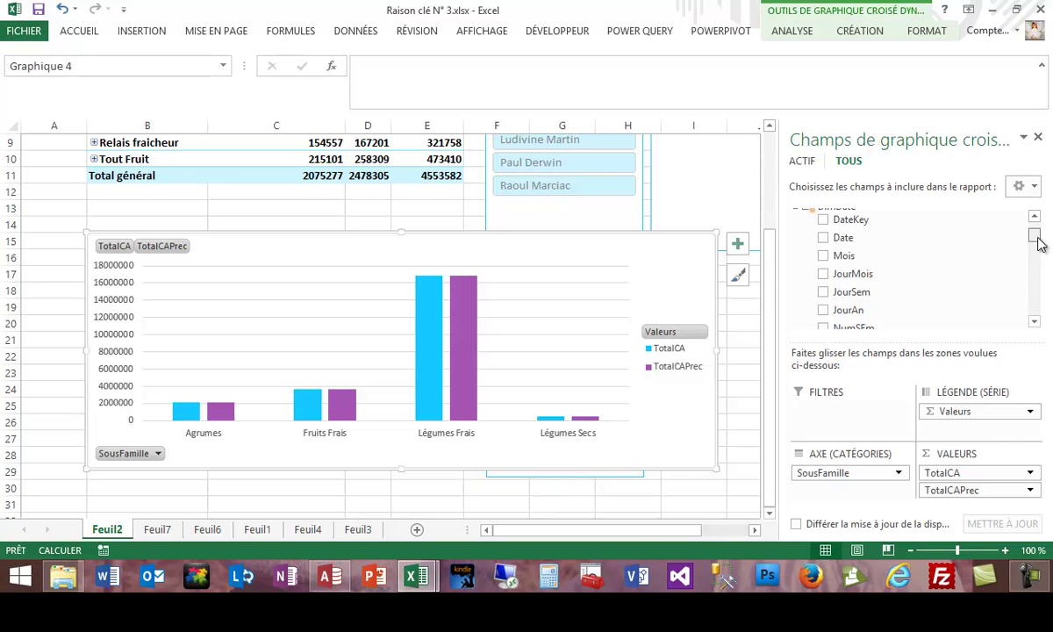
mouse_move(768, 360)
mouse_down()
mouse_move(768, 334)
mouse_move(769, 353)
mouse_up()
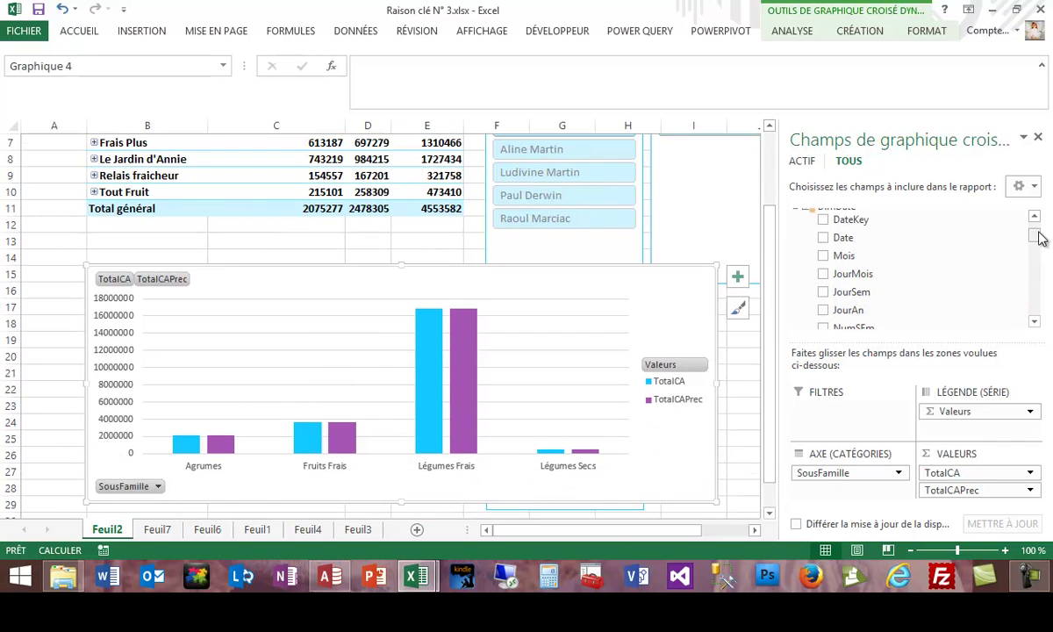
drag(1039, 238, 1039, 244)
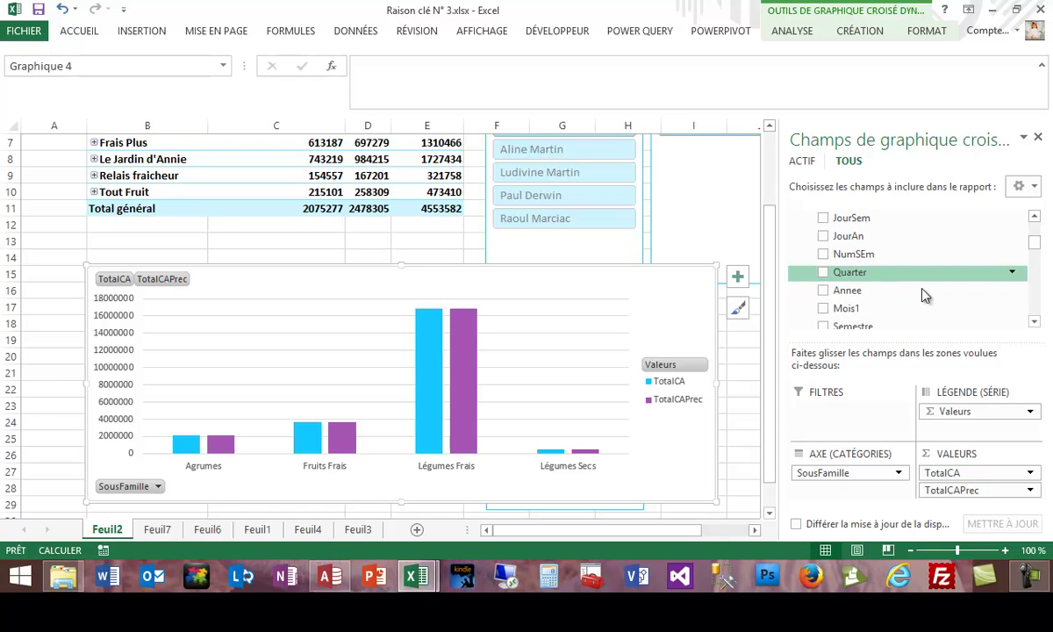
Step: Add an Annee slicer set to 2012 and position it beside the chart
right_click(831, 294)
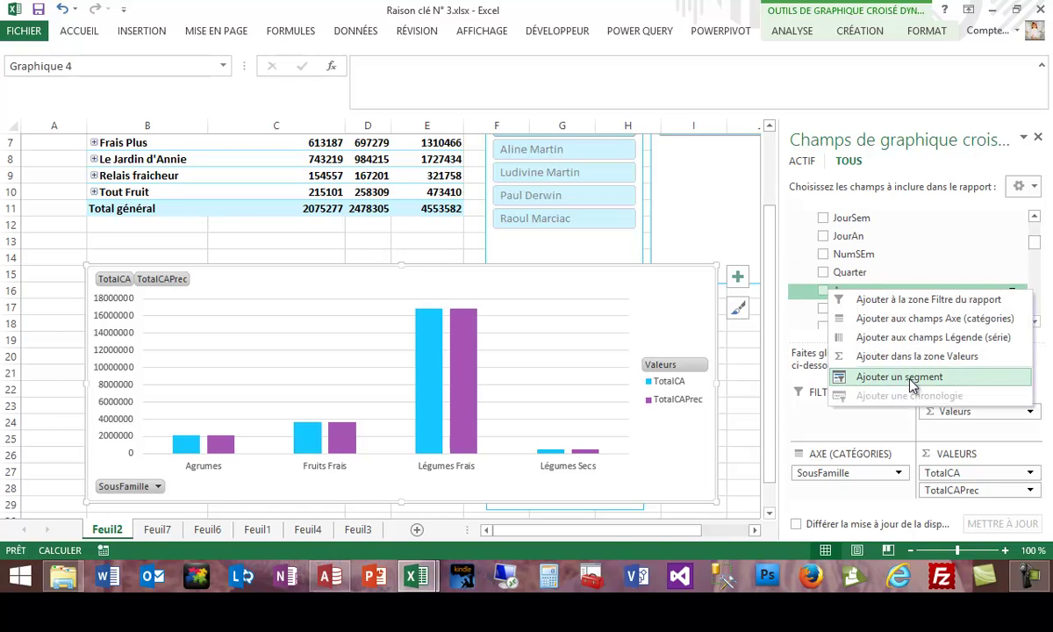
click(882, 375)
click(409, 281)
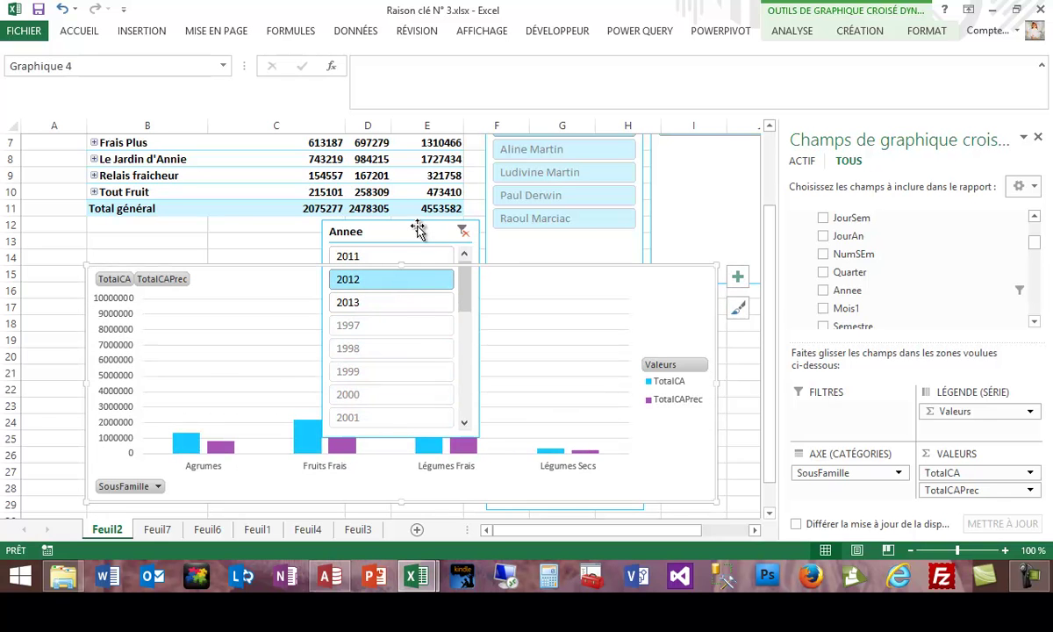
drag(412, 220, 498, 280)
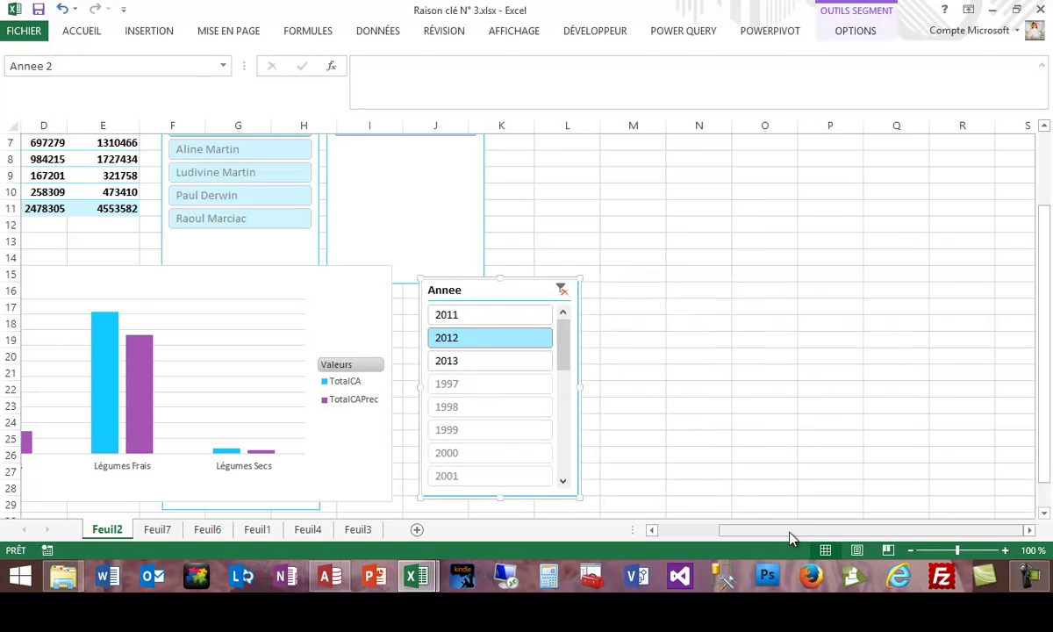
drag(796, 531, 635, 509)
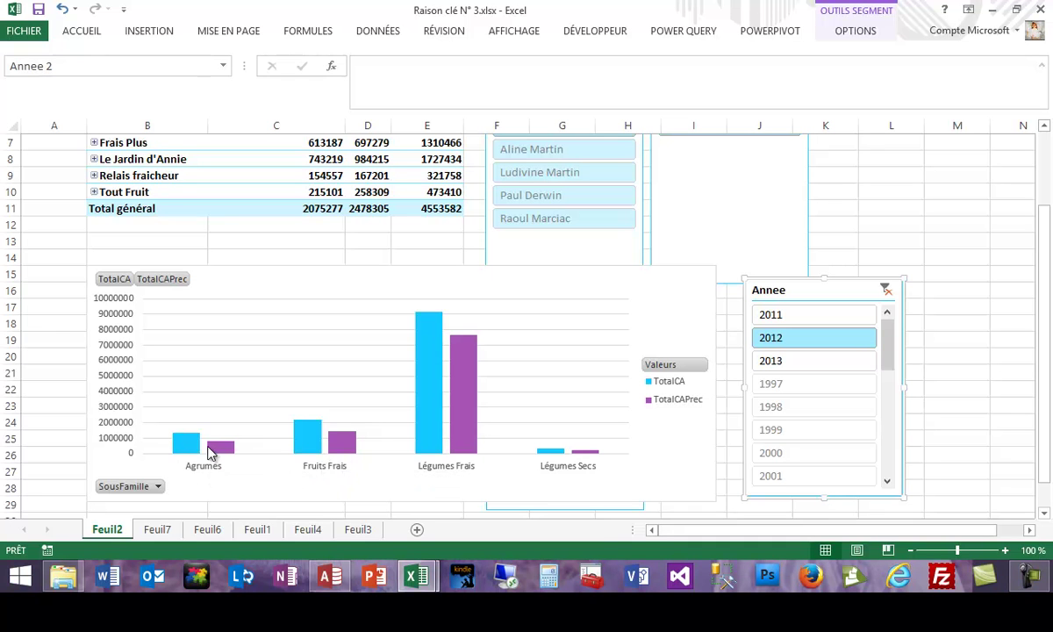
mouse_move(221, 453)
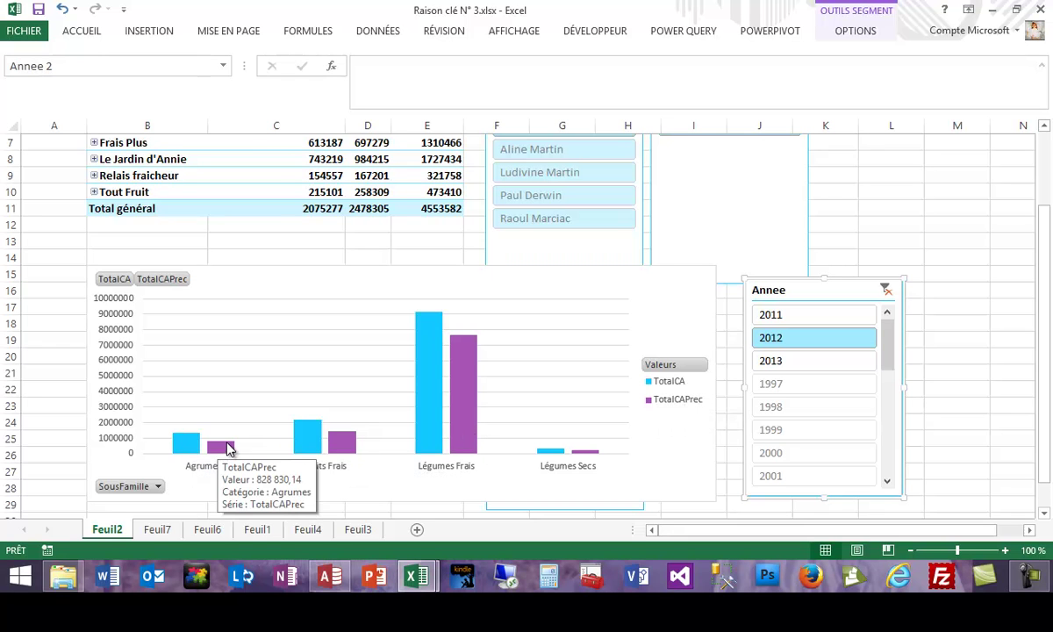
click(380, 323)
Step: Order TotalCAPrec before TotalCA and replace SousFamille with NomCommercial as chart categories
drag(982, 494, 983, 468)
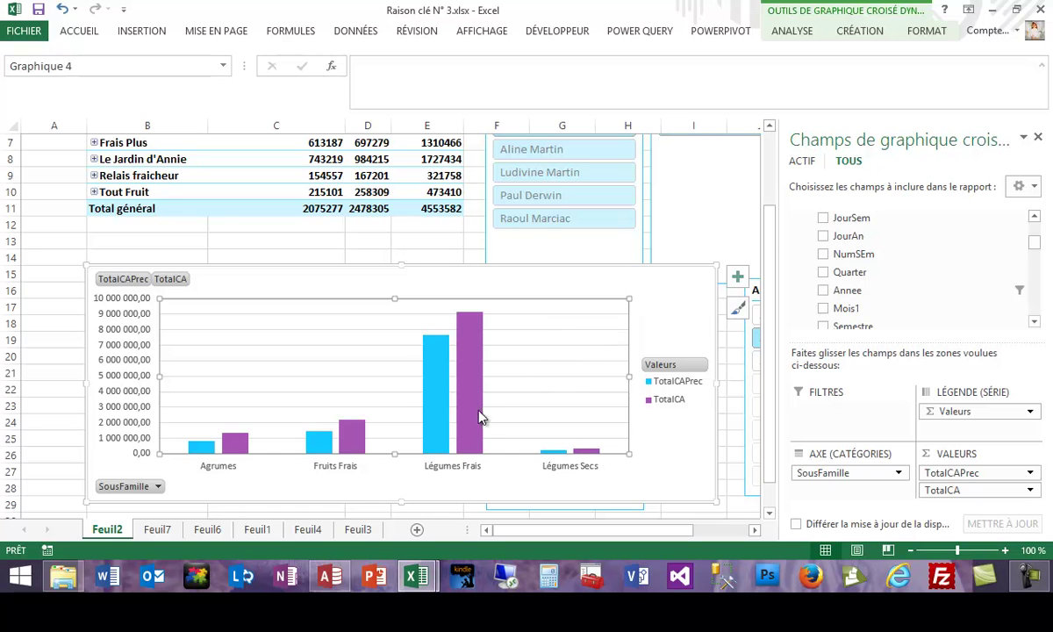
drag(834, 479, 900, 275)
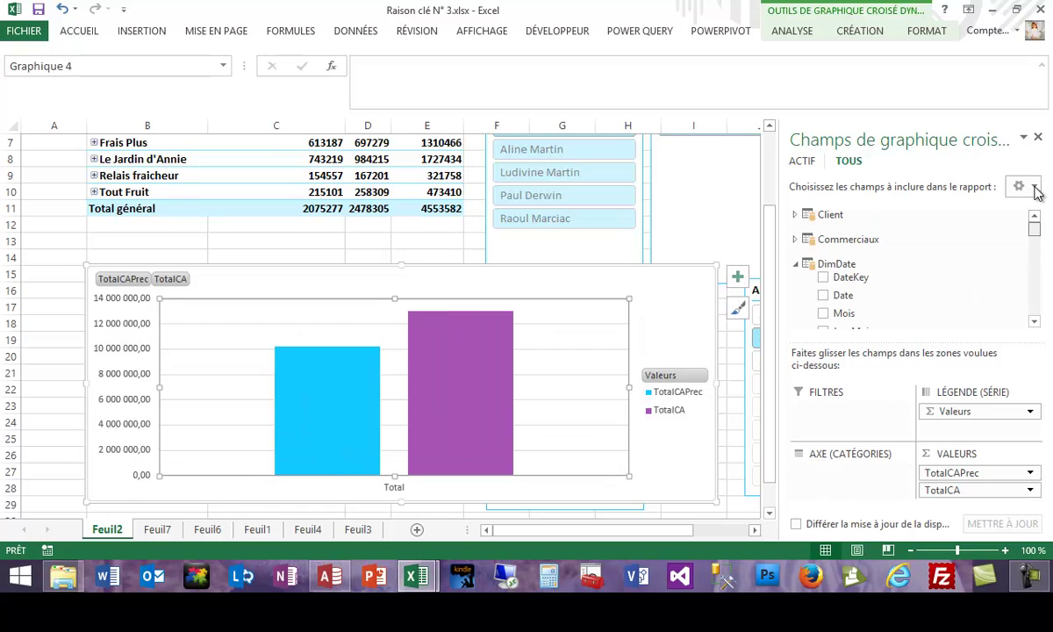
click(797, 239)
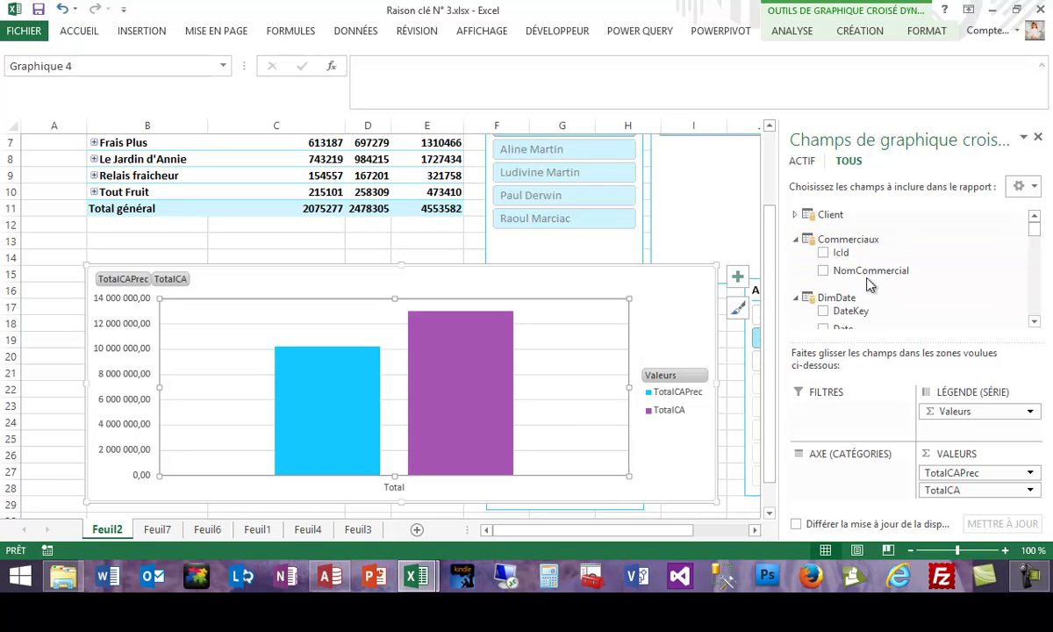
drag(872, 270, 860, 492)
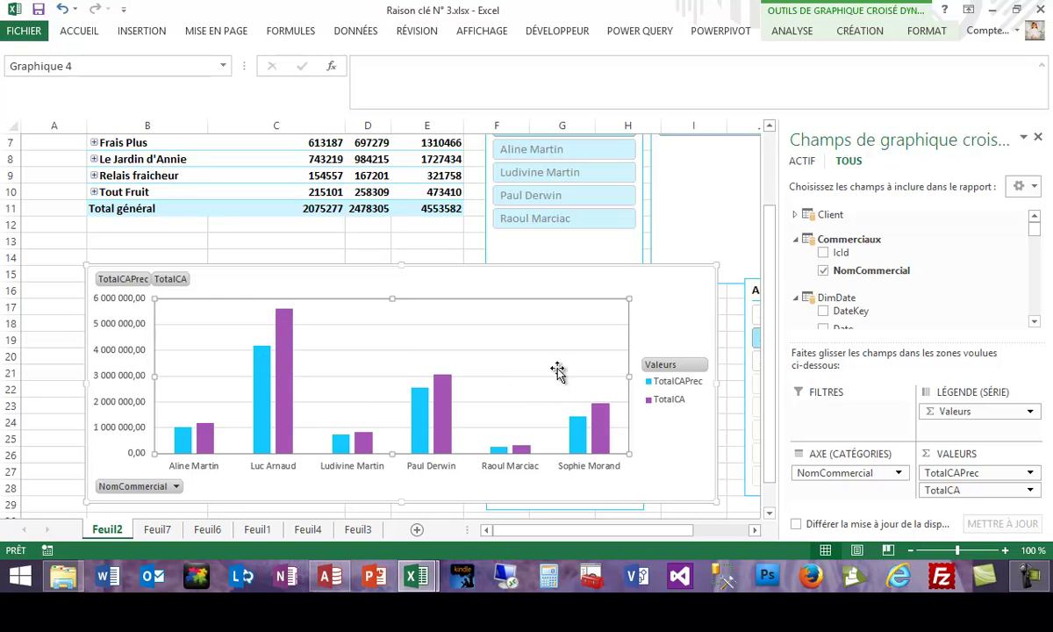
Step: Nudge the NomCommercial slicer slightly up and right next to the chart
click(631, 274)
drag(631, 274, 639, 261)
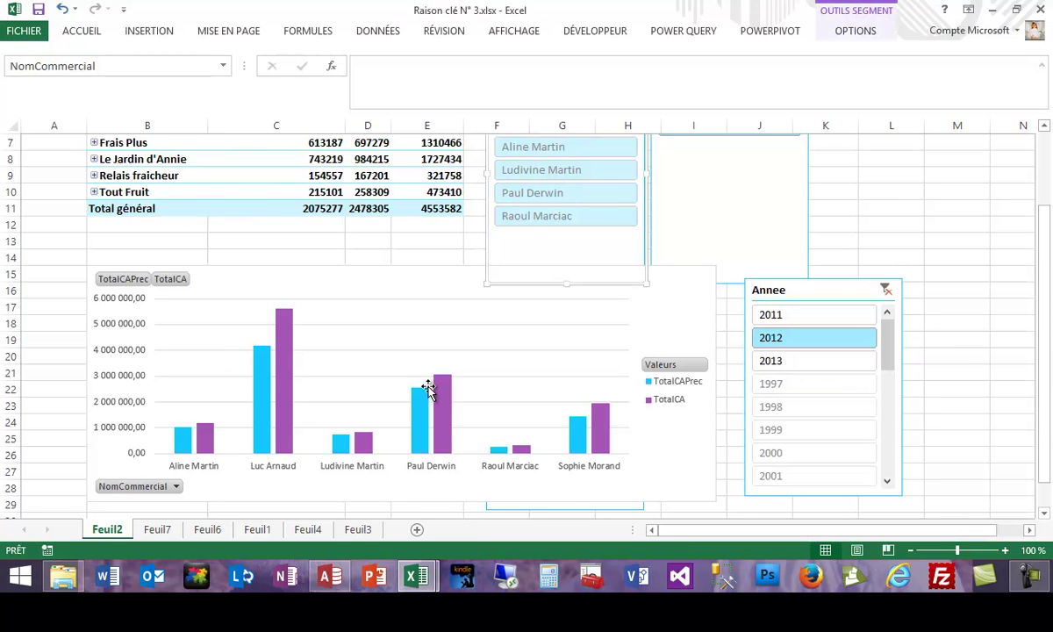
click(309, 529)
Step: Show the Feuil4 Somme de CA pivot and open the PowerPivot data model with Gérer
click(353, 530)
click(312, 530)
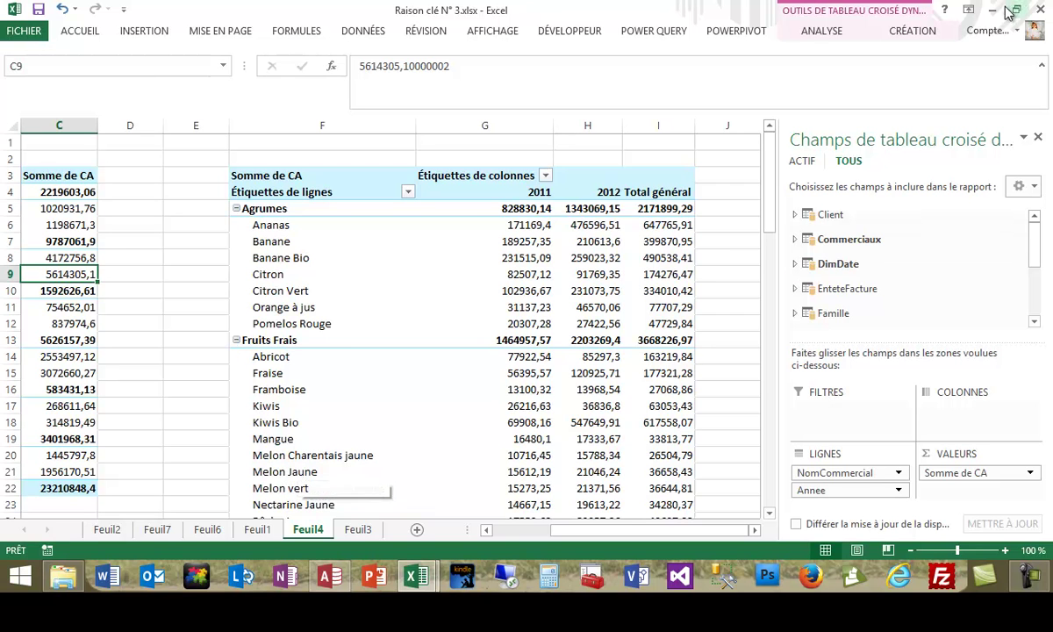
click(729, 32)
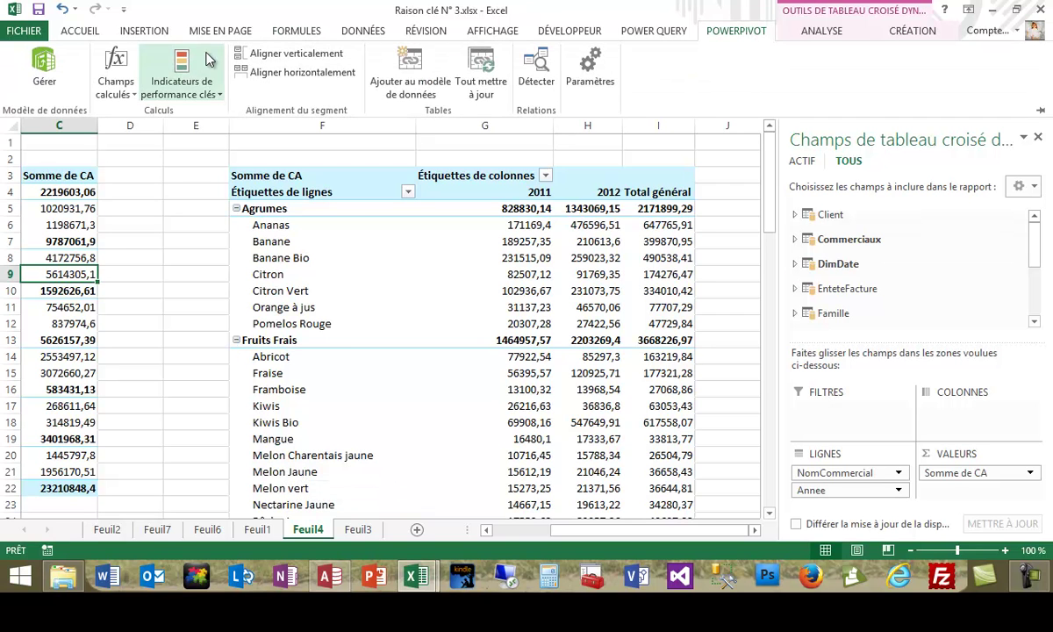
click(44, 66)
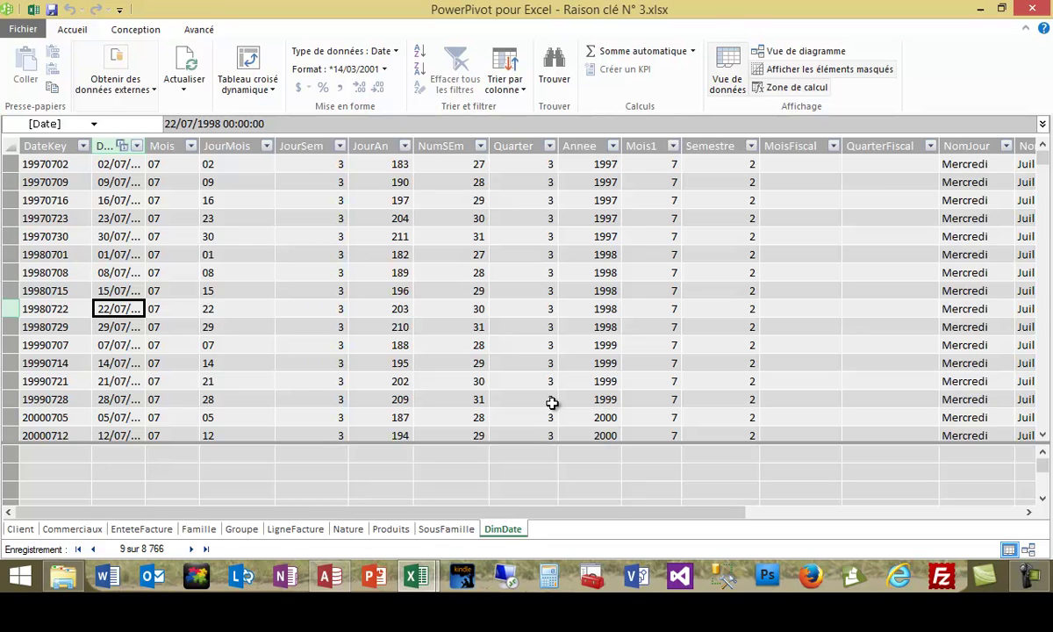
Step: Switch to the FruitsRaison4 Access database showing the Commerciaux table
click(332, 579)
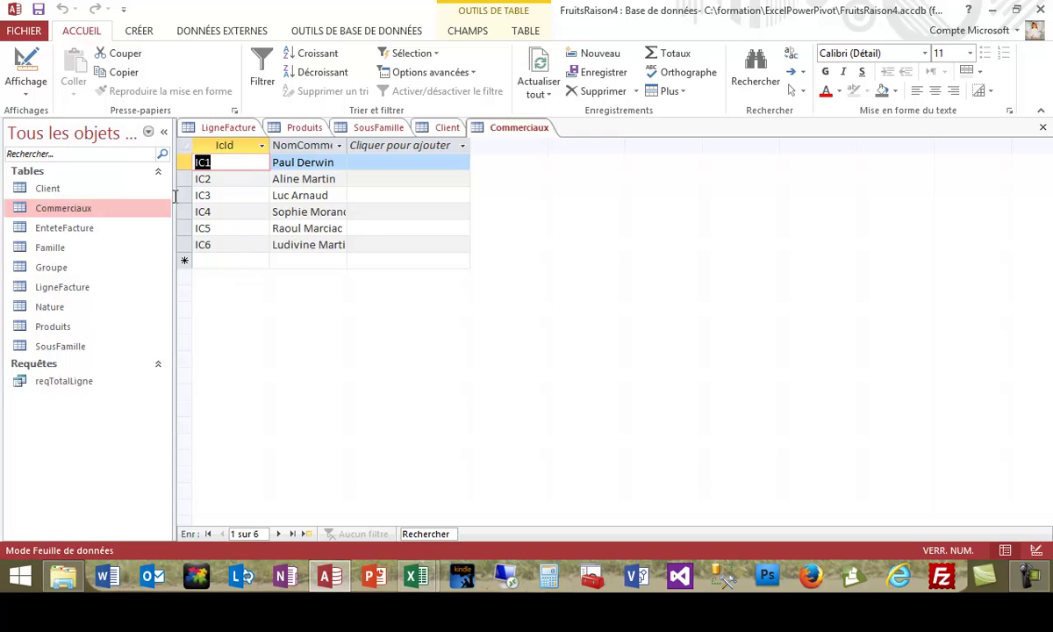
Step: Enter a new Commerciaux record with code IC7 and the rep's full name, then save it
click(210, 262)
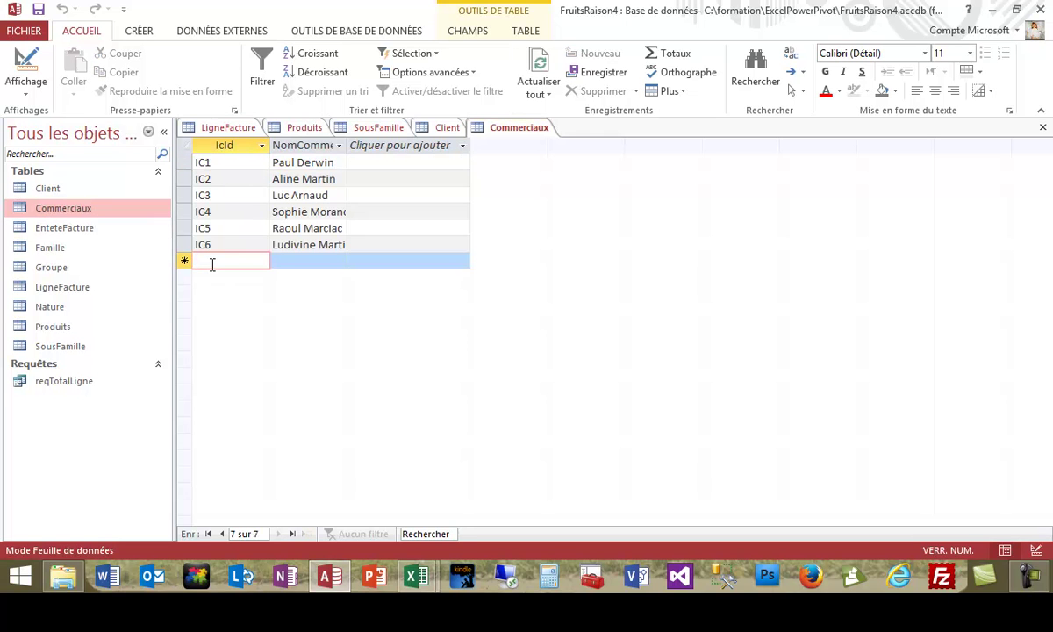
text(IC7)
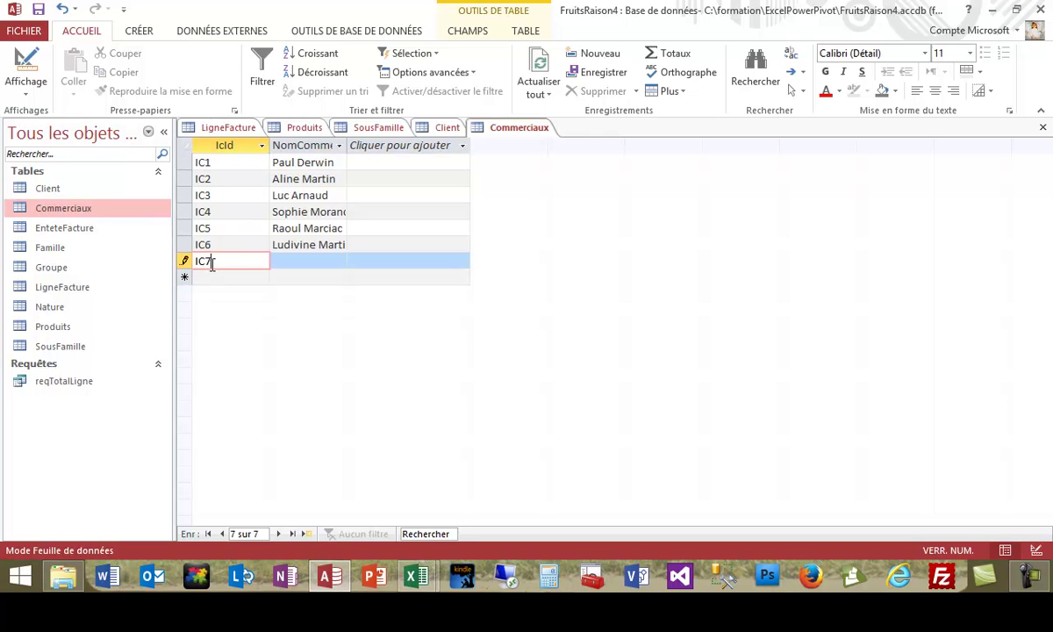
key(Tab)
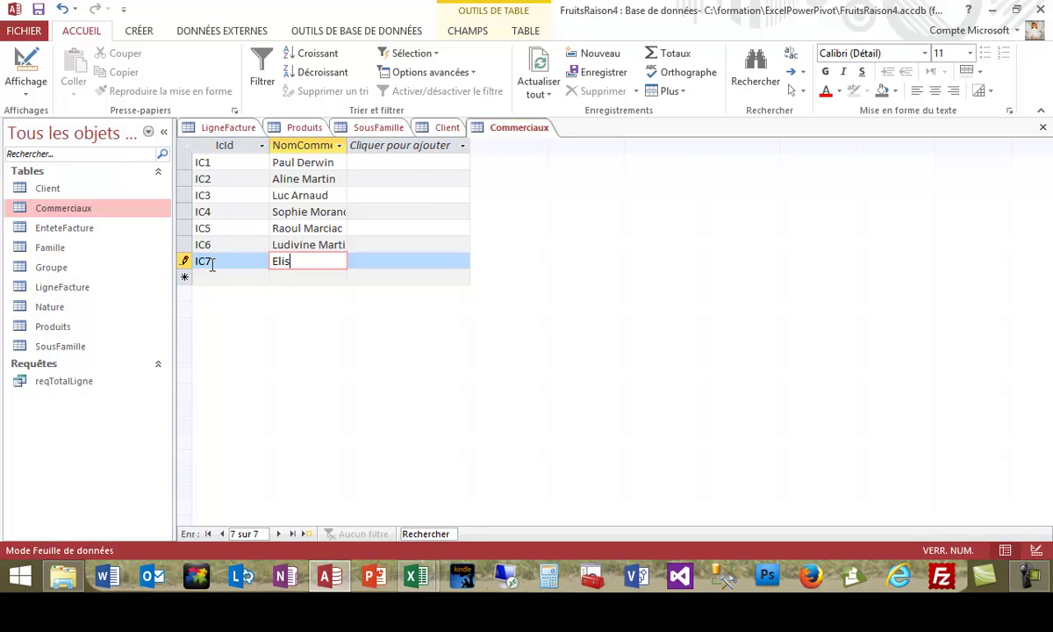
text(Elise Suard)
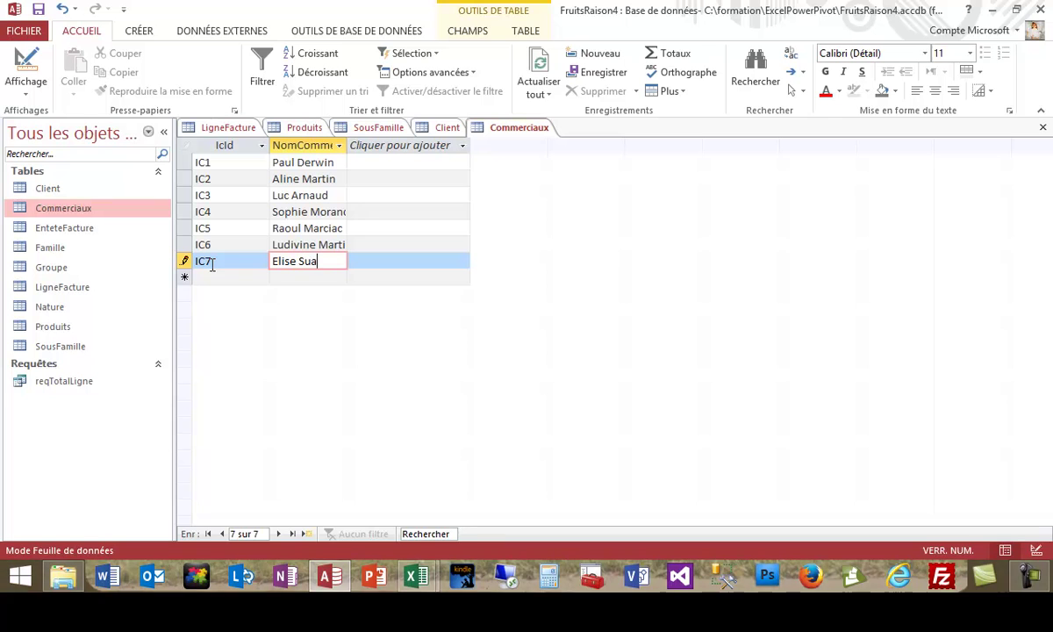
click(367, 229)
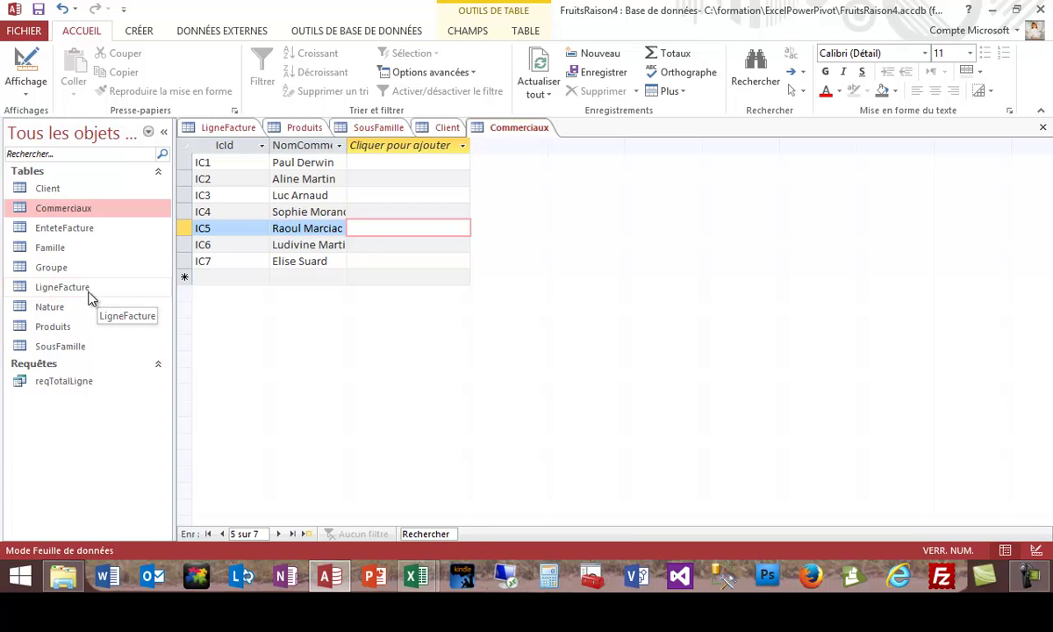
click(49, 191)
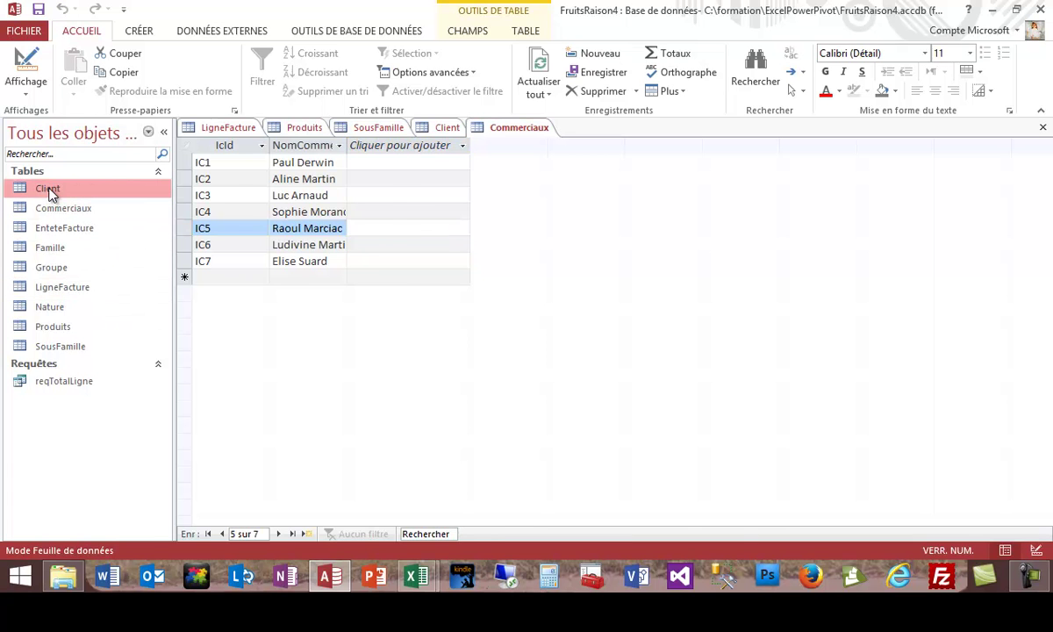
Step: Open the Client table and reassign the first four listed clients to salesperson IC7
double_click(49, 191)
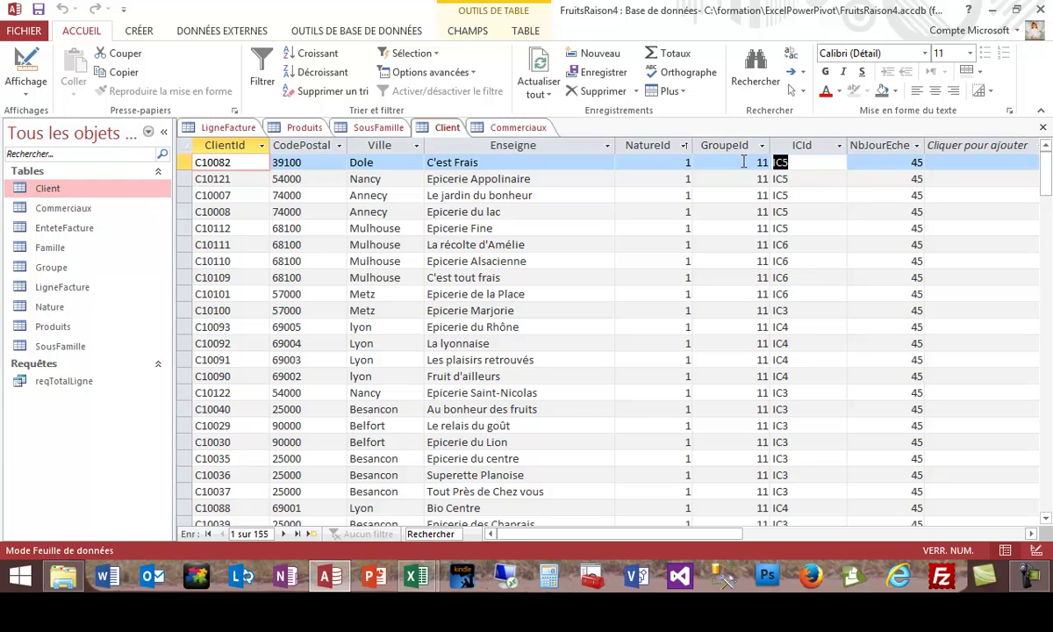
click(773, 162)
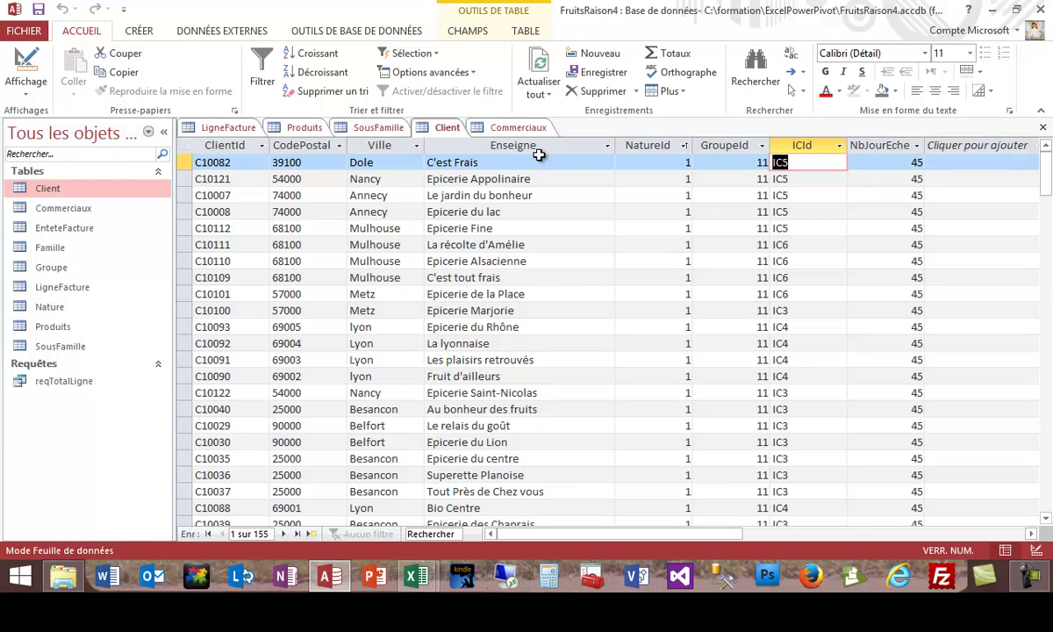
text(IC)
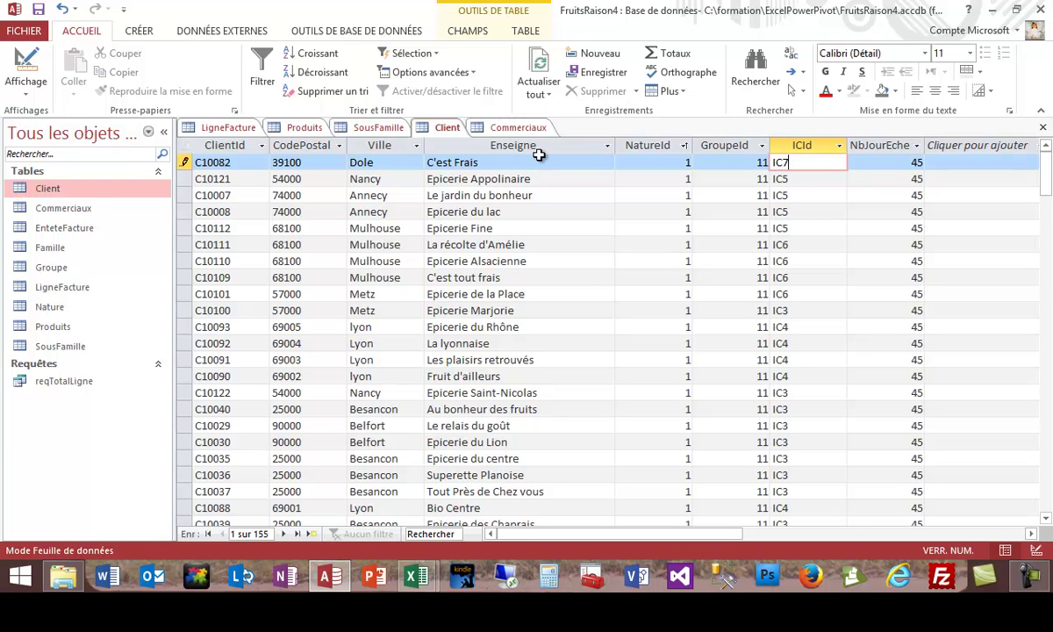
key(Down)
text(IC7)
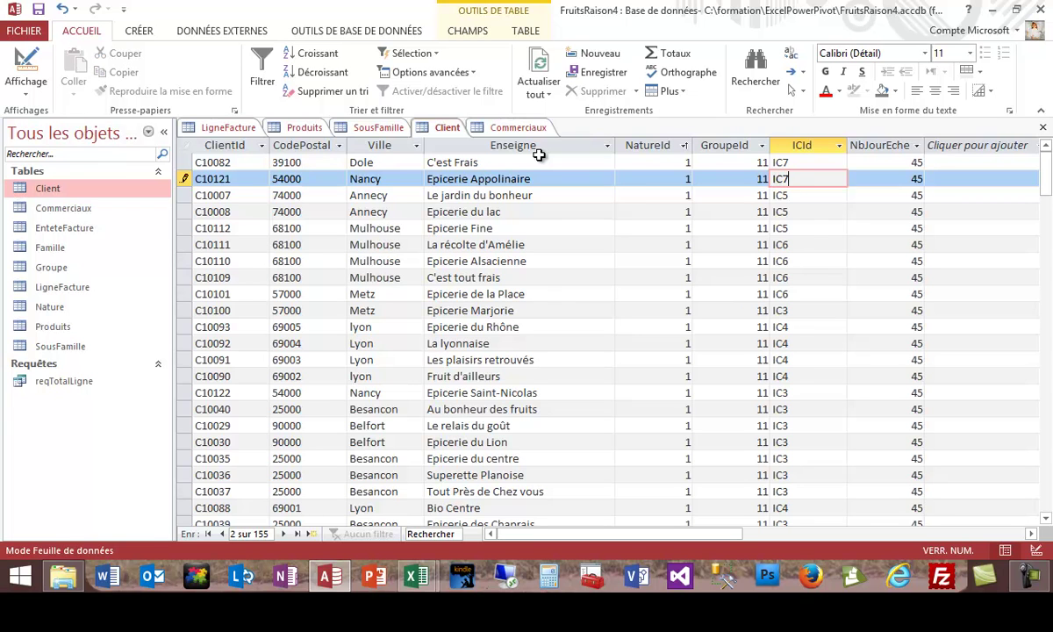
key(Down)
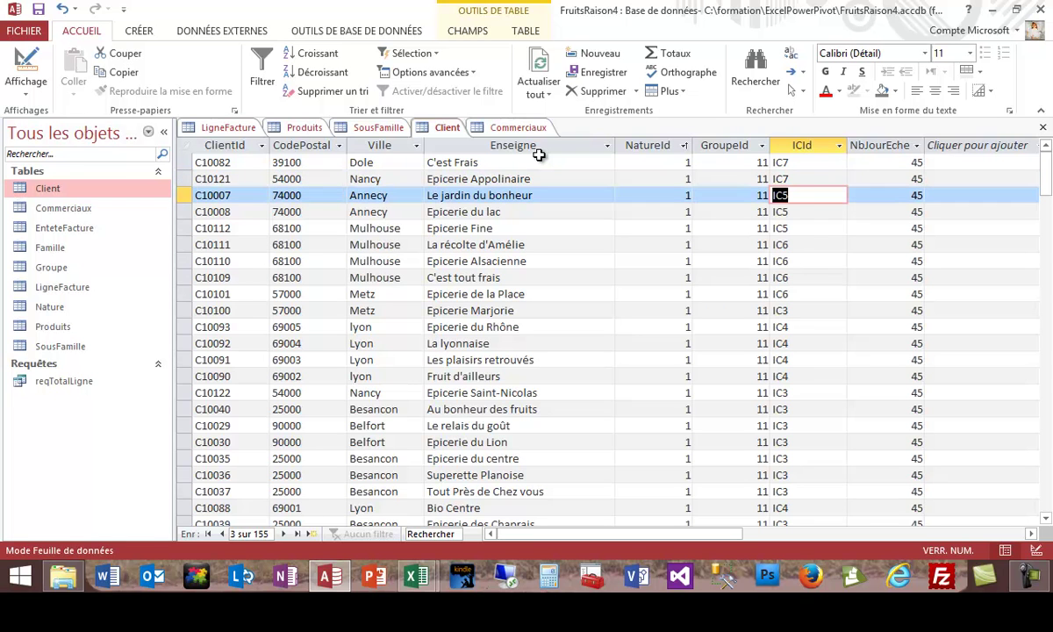
text(IC7)
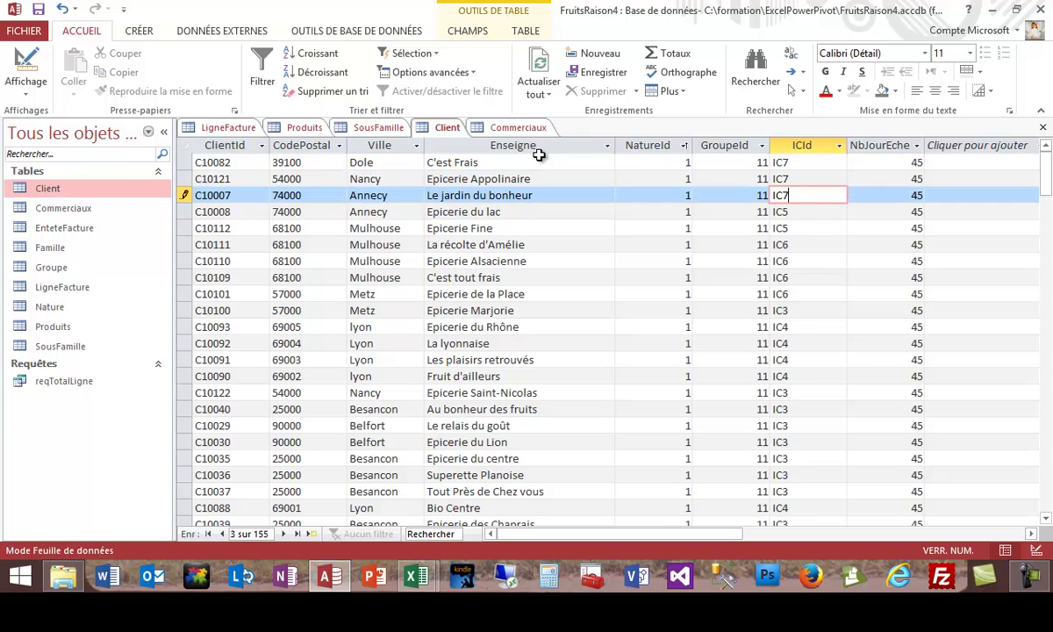
key(Down)
text(IC)
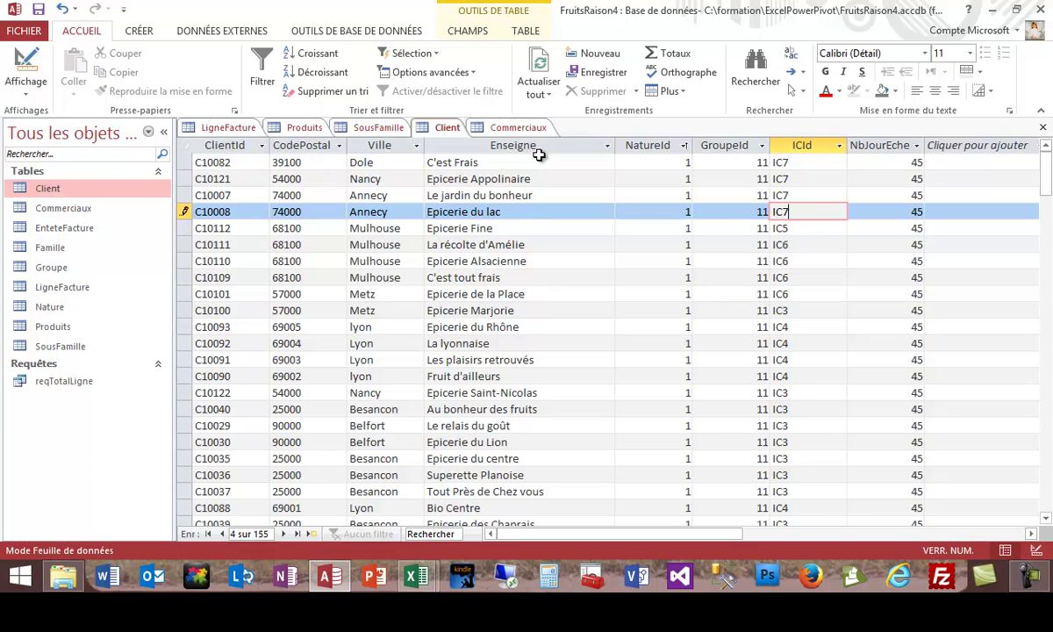
text(7)
click(456, 246)
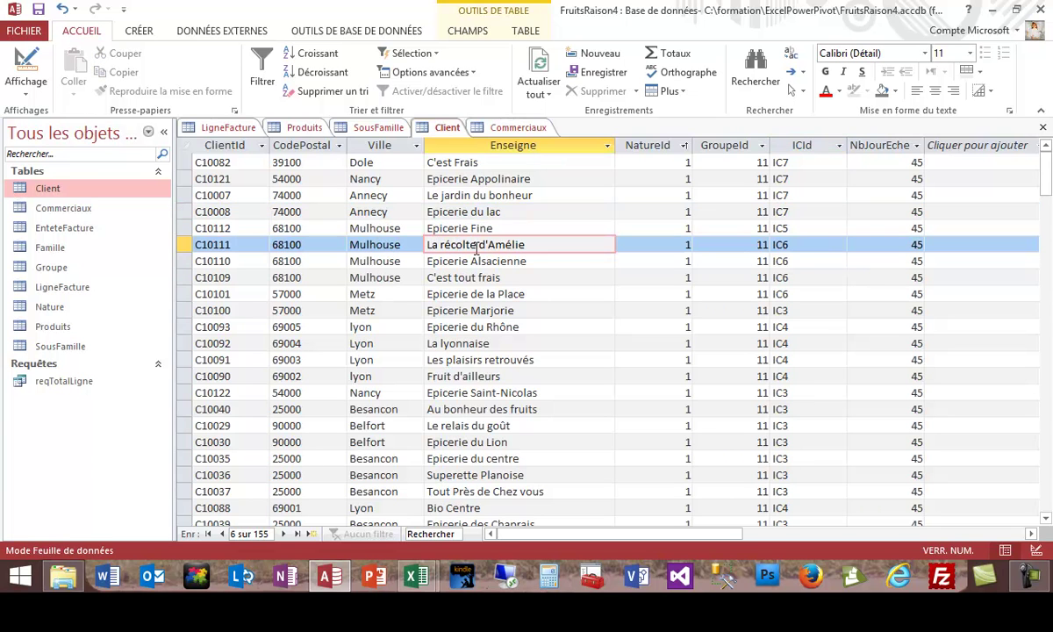
Step: Reassign clients Tout Fruit-Strasbourg and Tout Fruit-Lyon to salesperson IC7 as well
drag(1045, 220, 1016, 362)
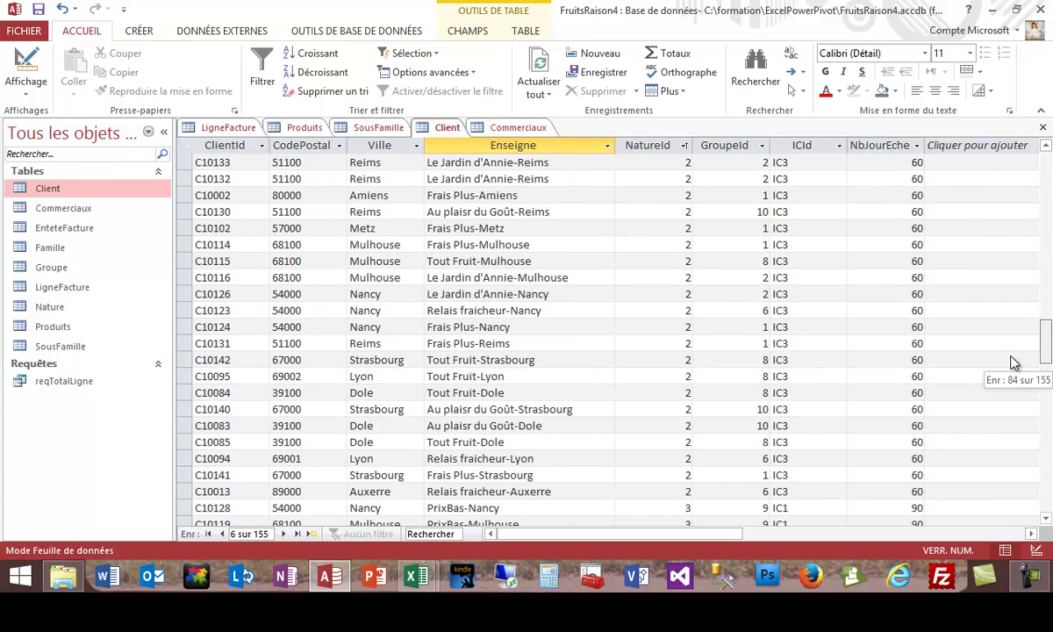
click(772, 360)
text(IC)
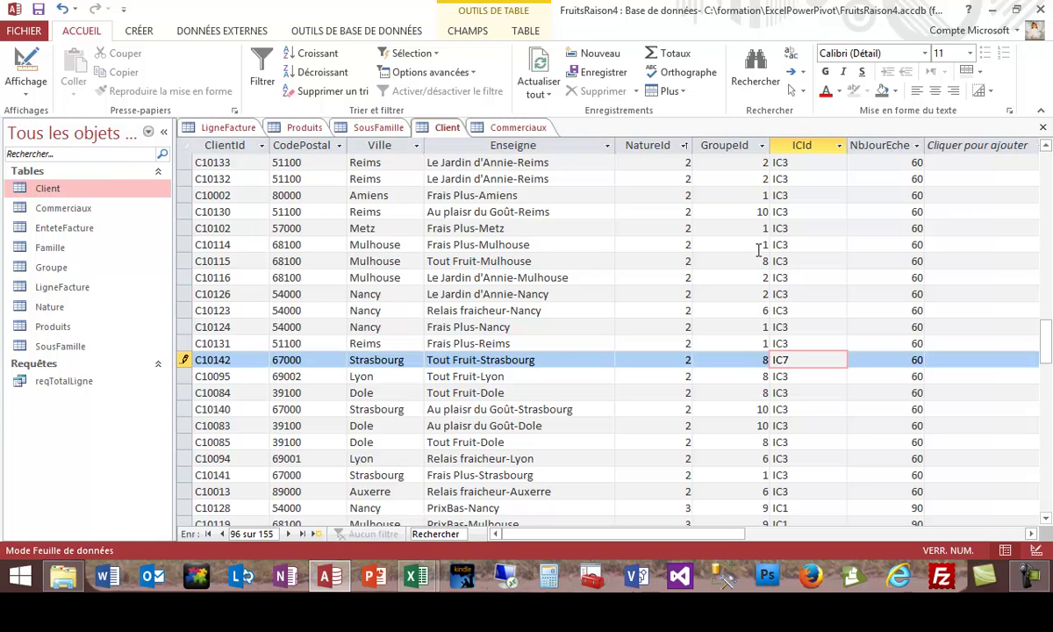
key(Down)
text(IC)
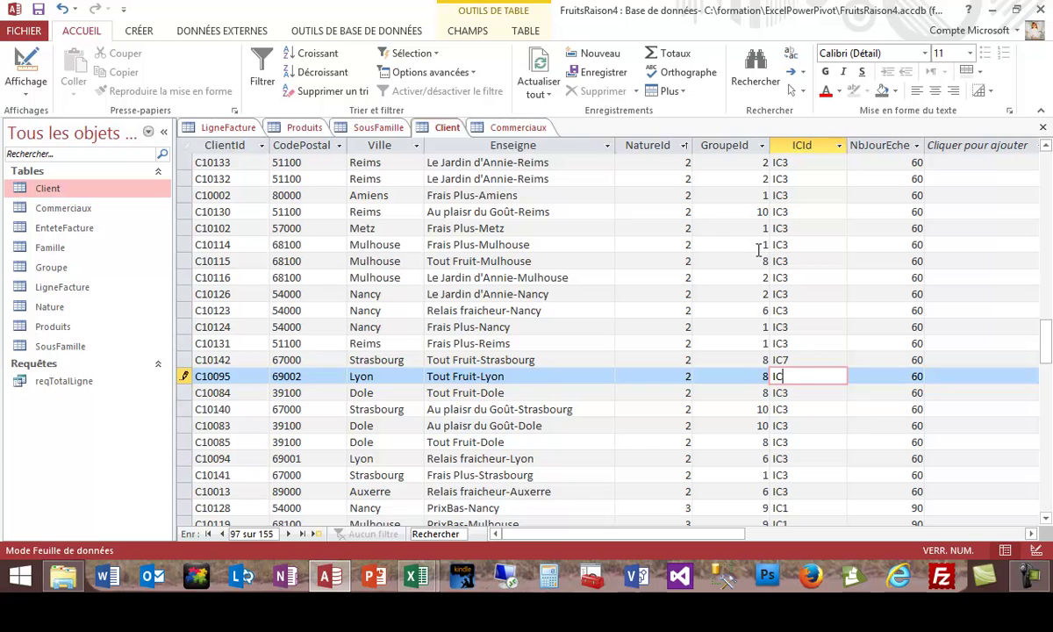
text(7)
click(709, 238)
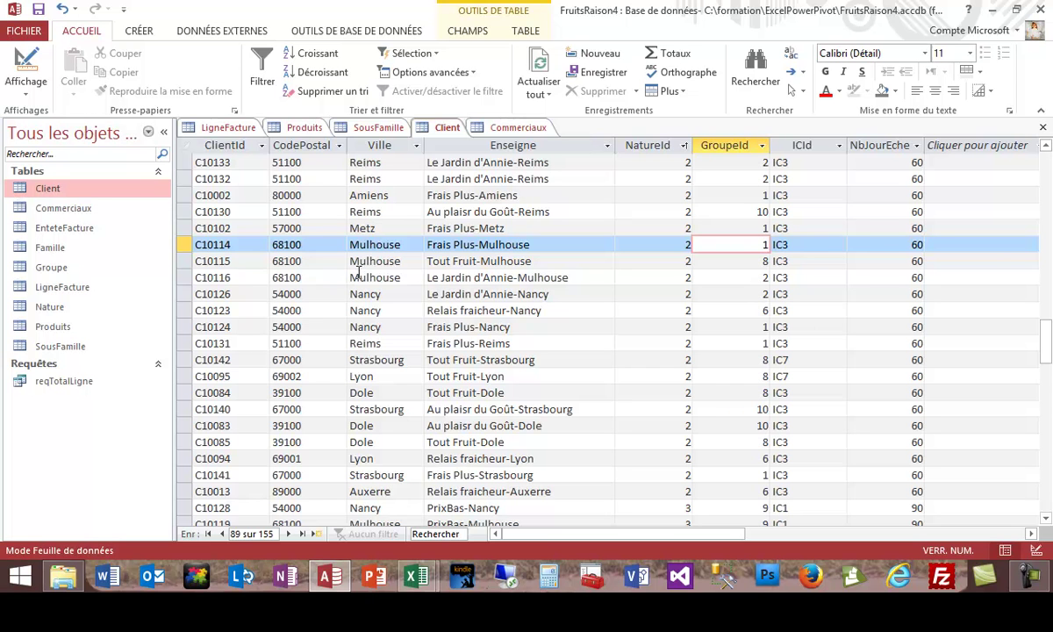
click(54, 327)
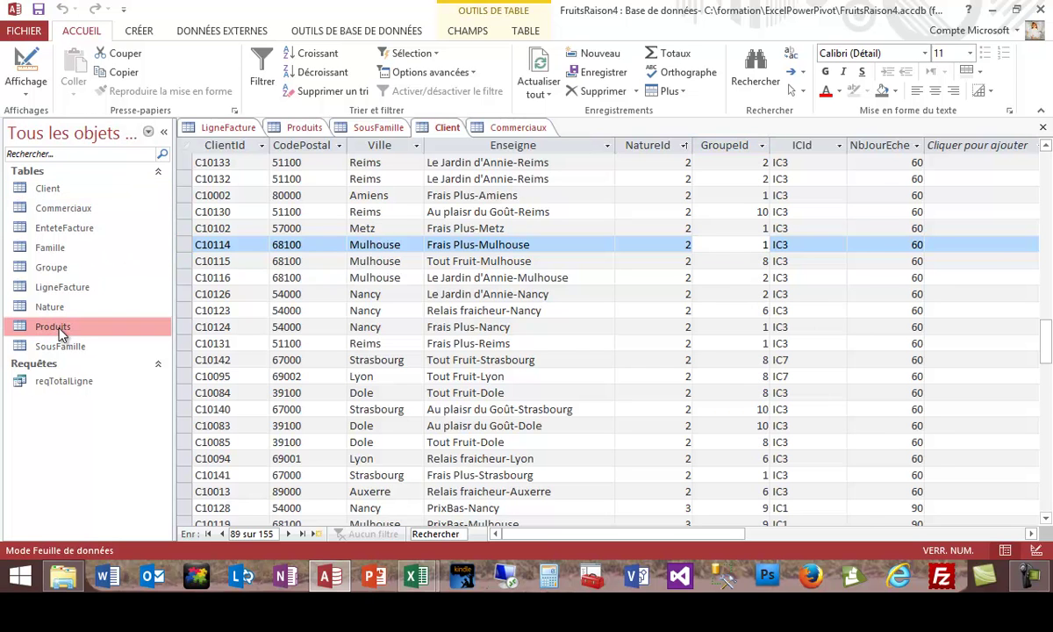
Step: Open the Produits table and set the Type of FF-AGRU157 and FF-MELO167 to Bio Plus
double_click(54, 327)
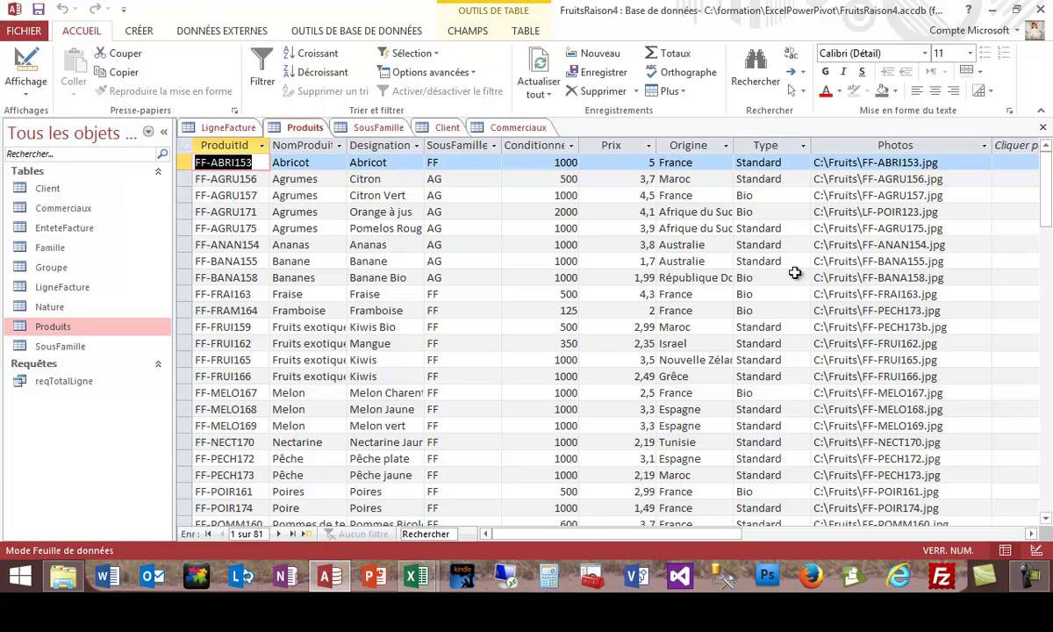
click(755, 196)
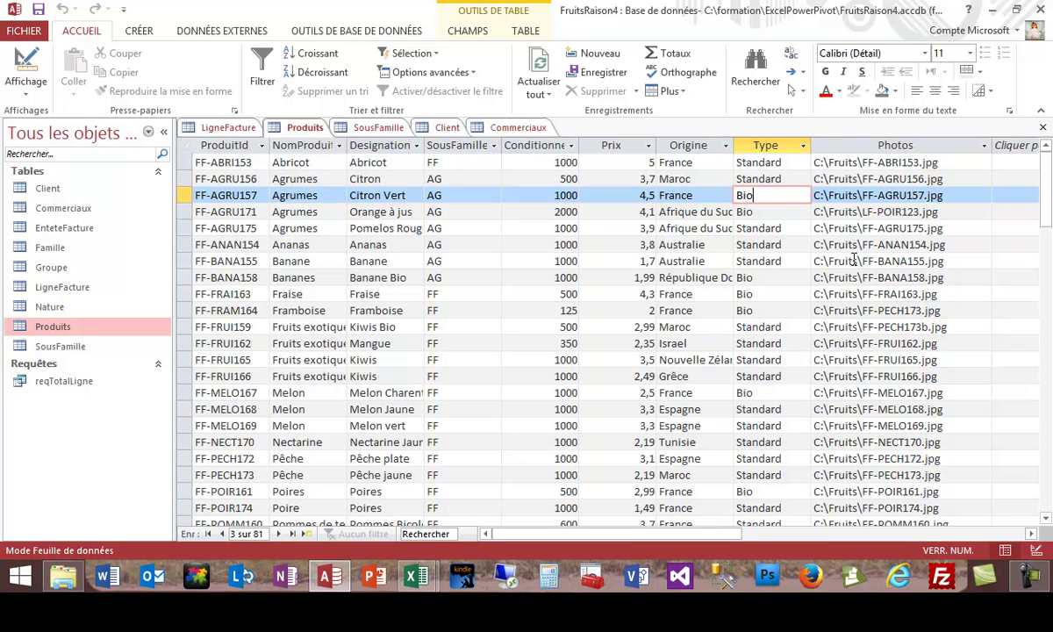
text(s)
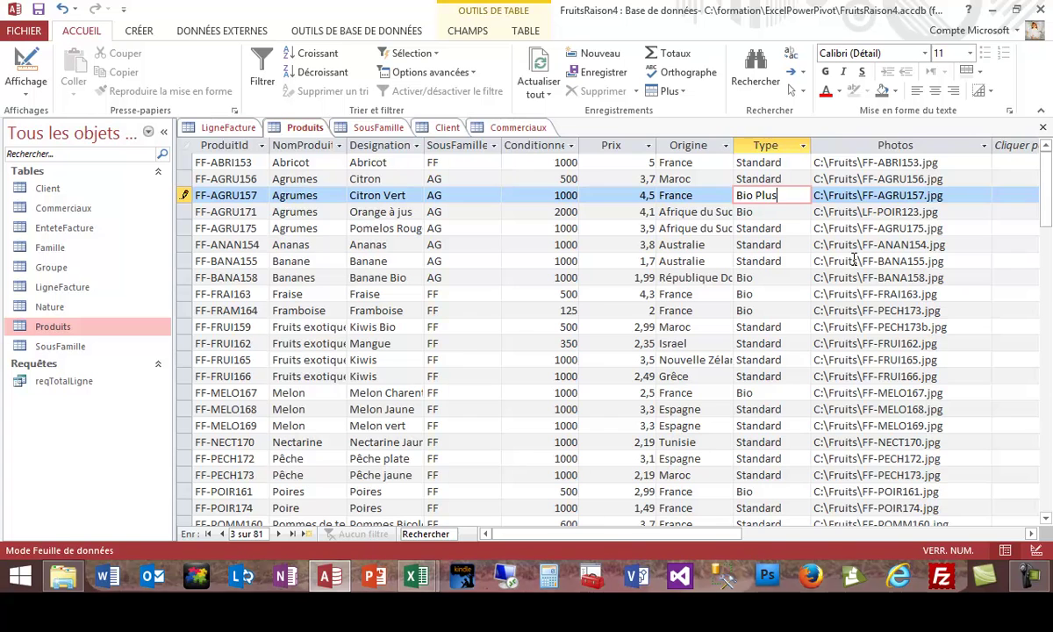
click(783, 394)
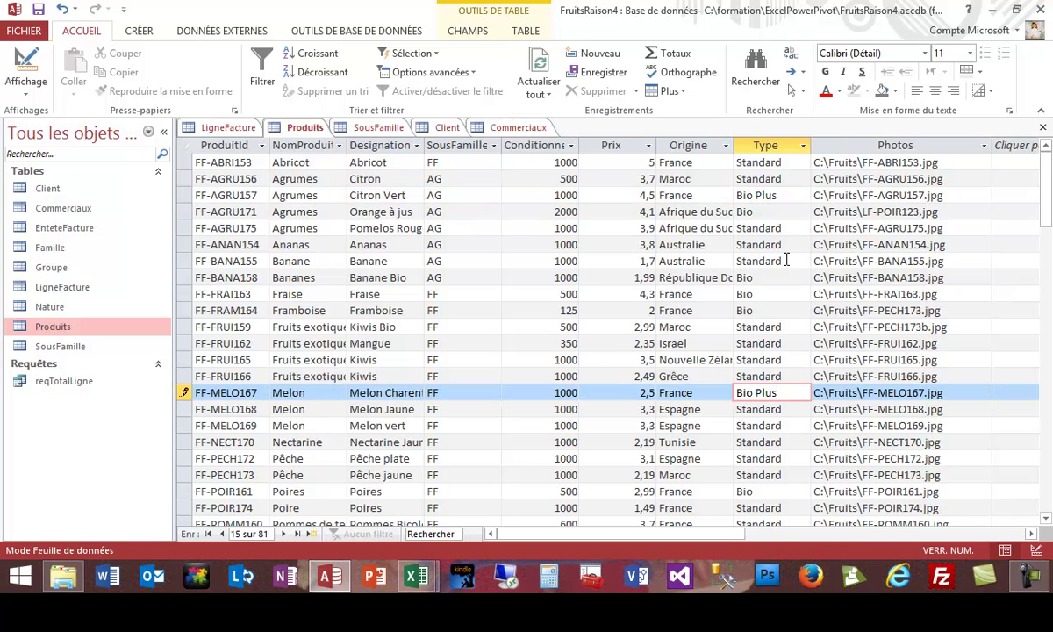
click(676, 443)
Step: Set the Type of product LF-COUR122 to Bio Plus too
scroll(812, 442, down, 5)
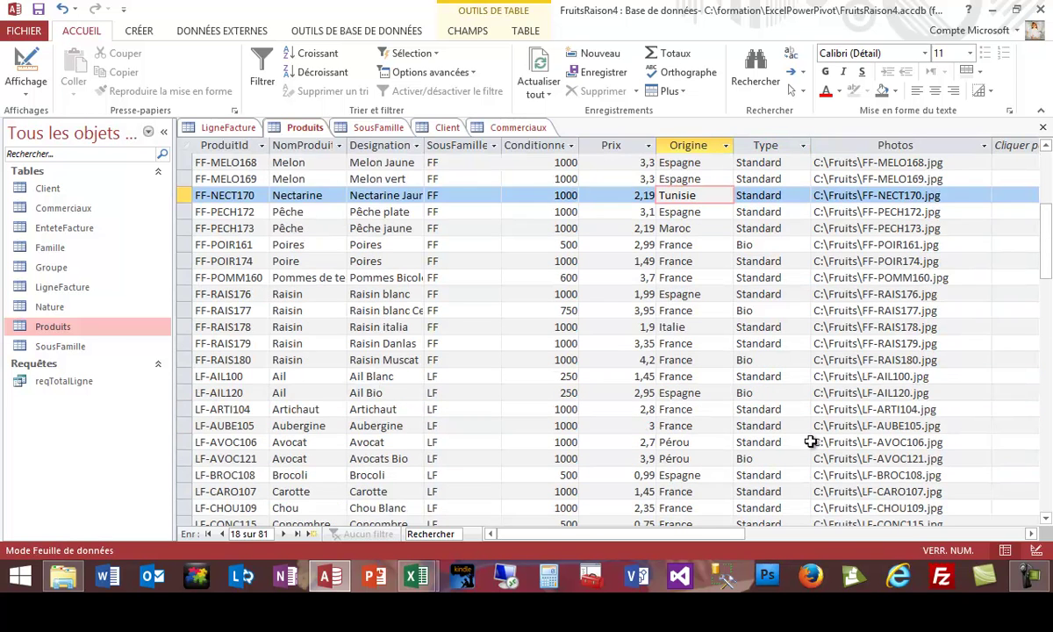
scroll(811, 441, down, 3)
click(767, 409)
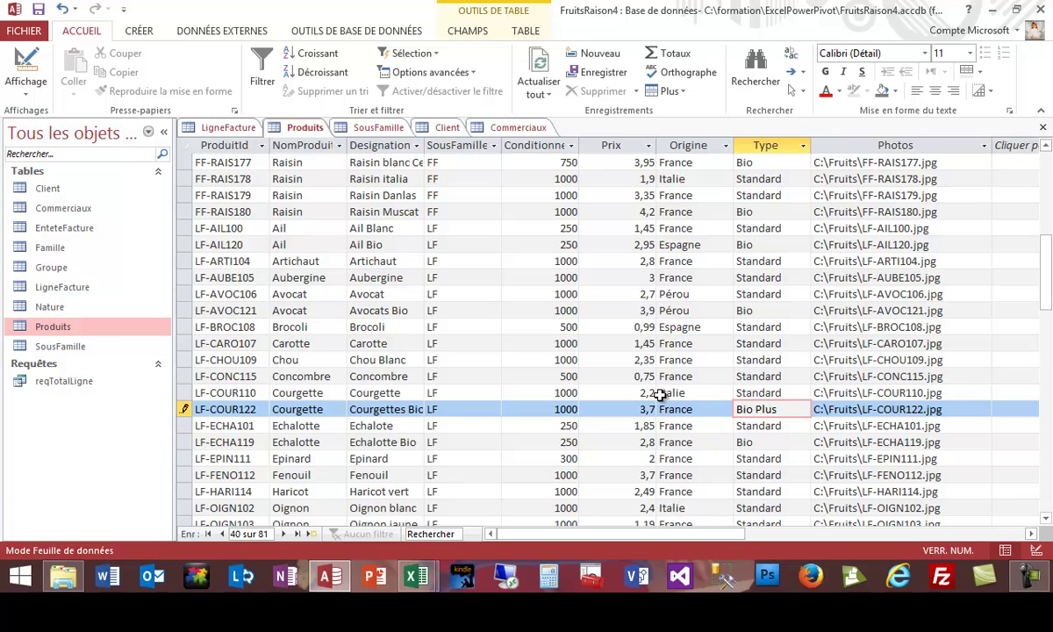
click(661, 392)
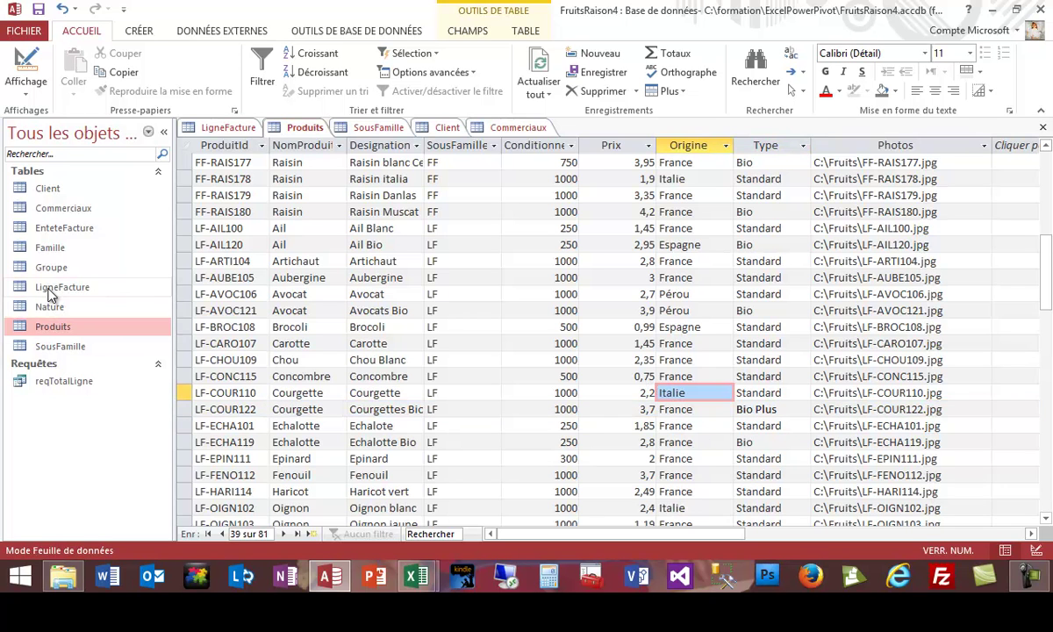
click(50, 295)
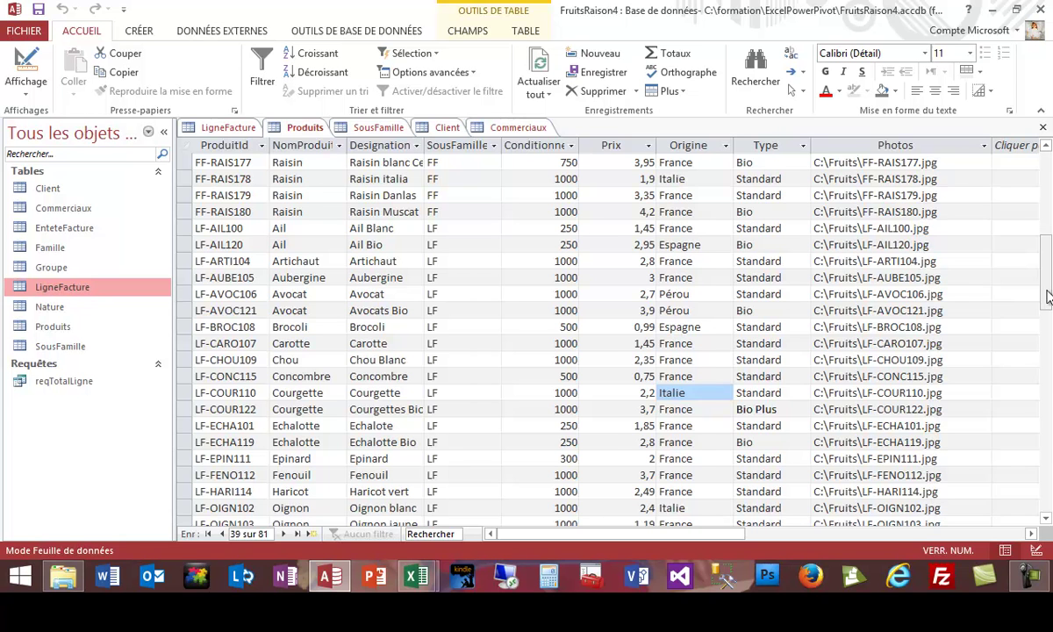
scroll(979, 264, up, 13)
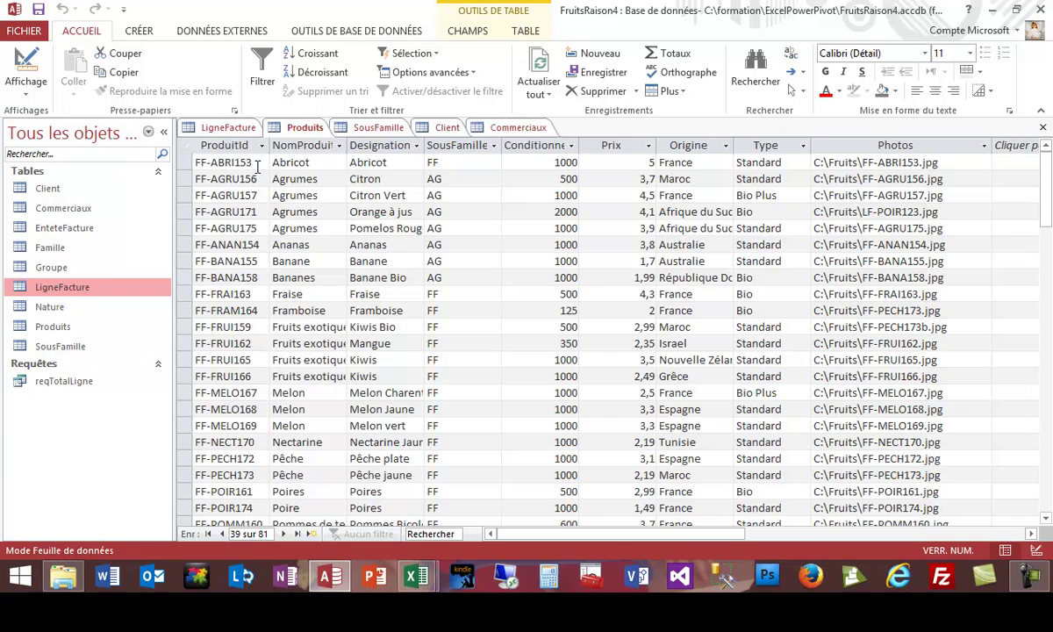
click(185, 162)
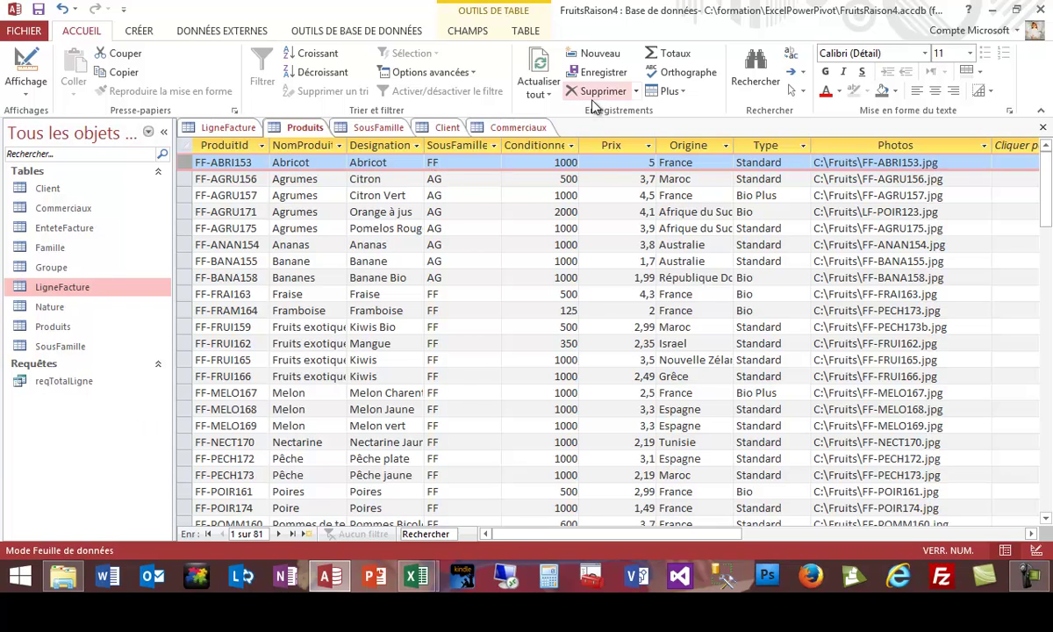
Step: In LigneFacture, change invoice line 292915 to quantity 120 at price 3
double_click(59, 285)
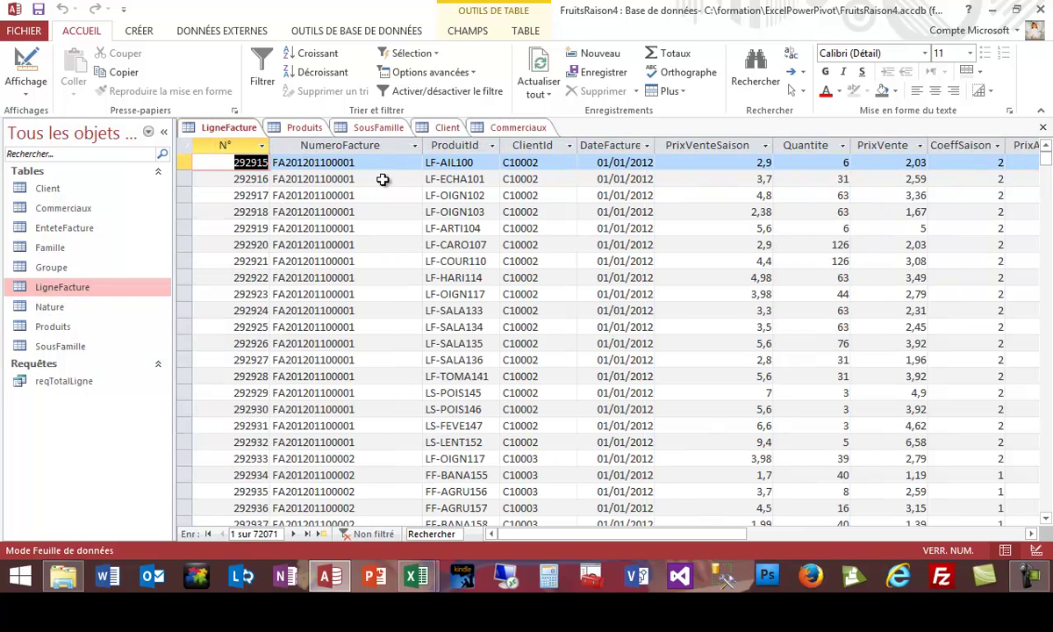
click(184, 162)
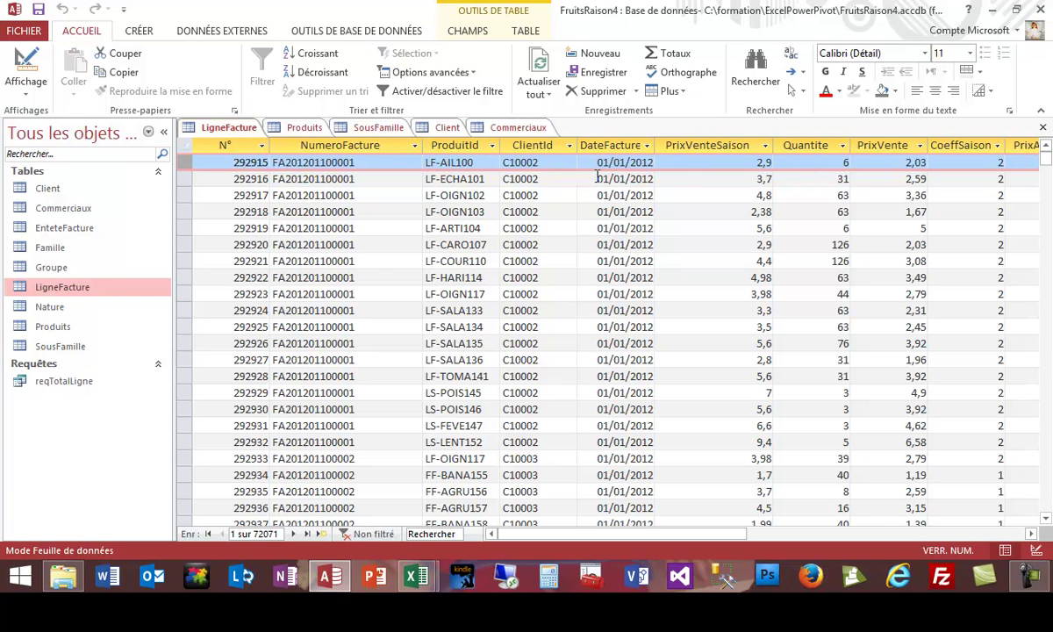
click(843, 161)
key(BackSpace)
text(120)
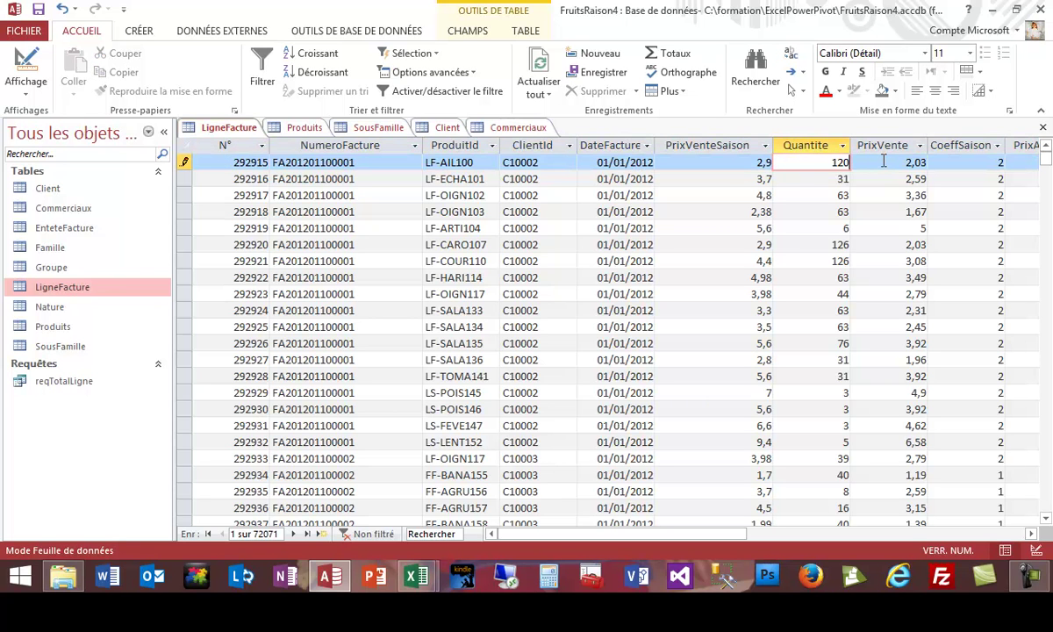
key(Tab)
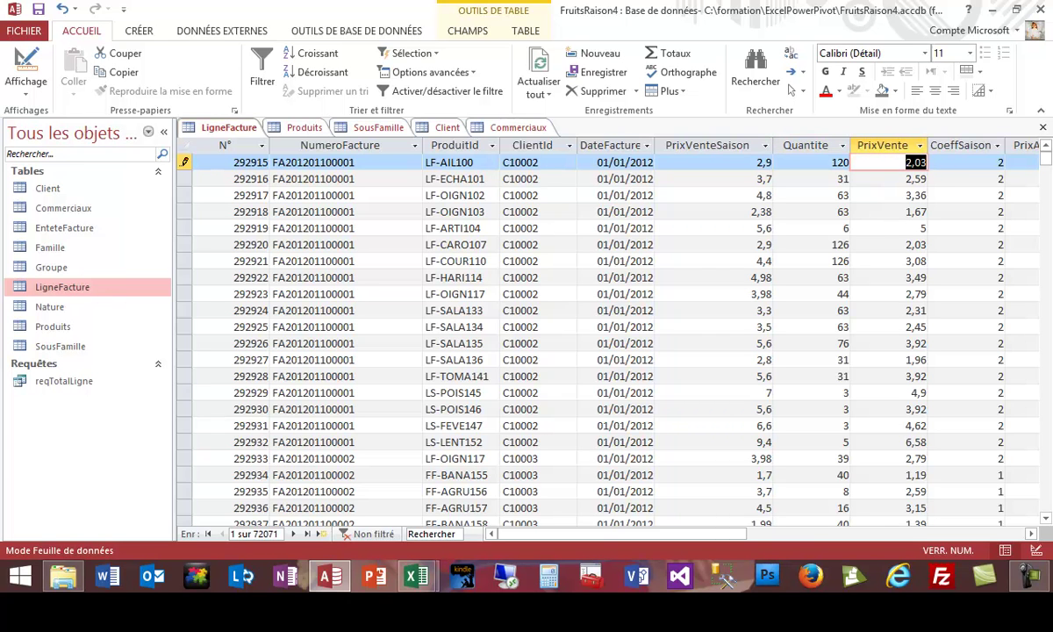
text(3)
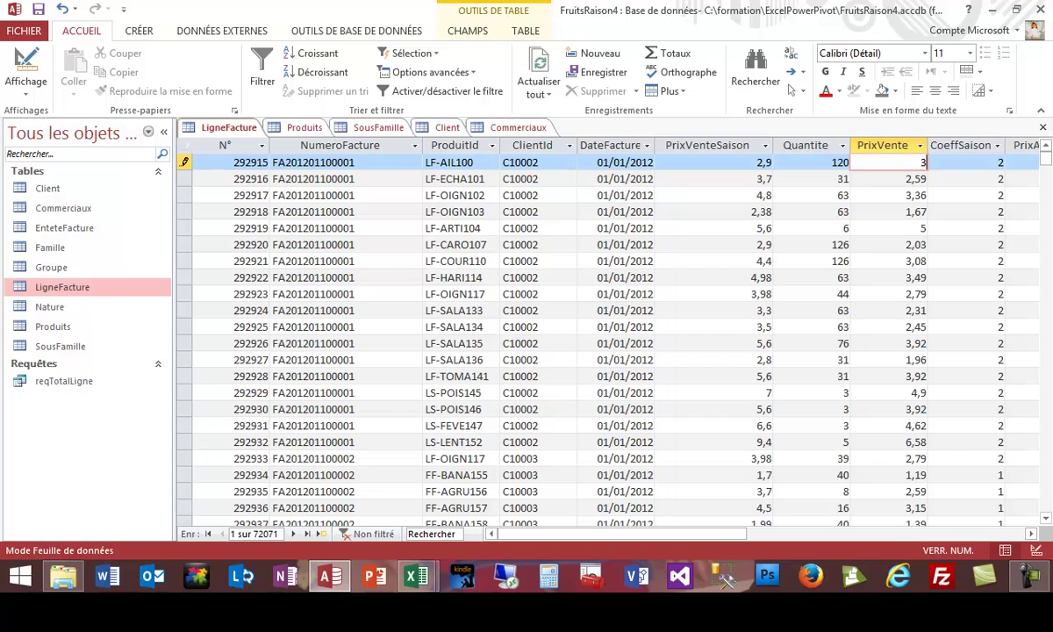
key(Tab)
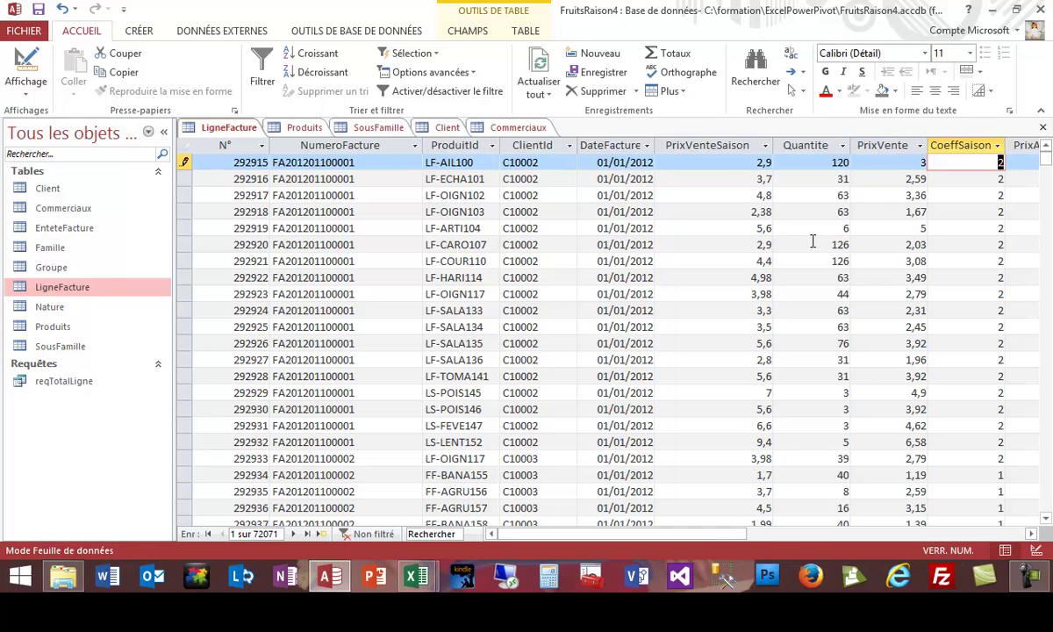
Step: Change invoice line 292920 to quantity 1 at price 100
drag(828, 245, 847, 246)
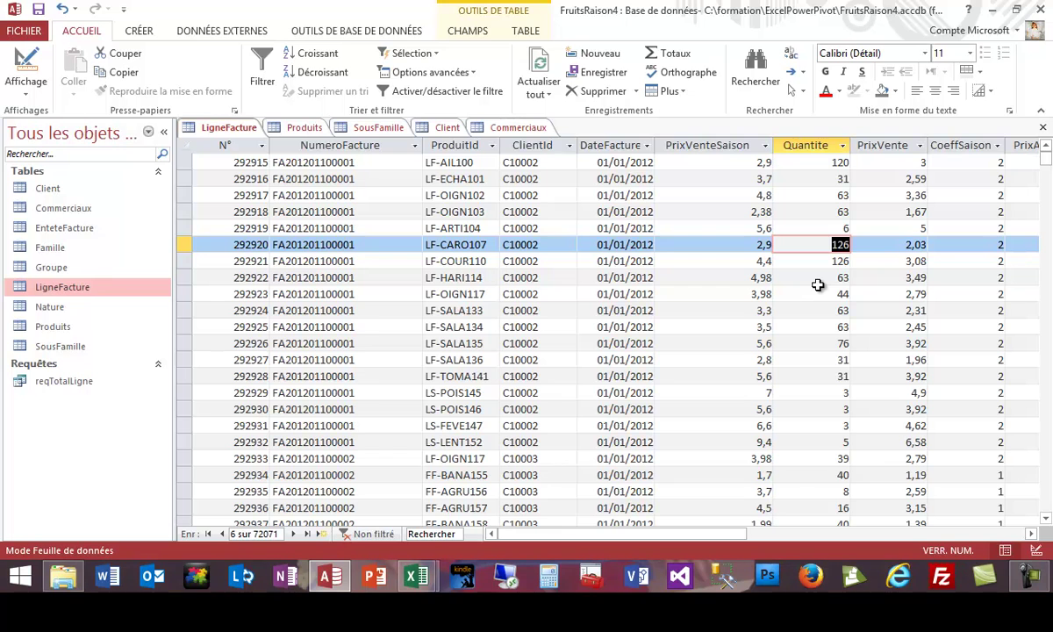
text(1)
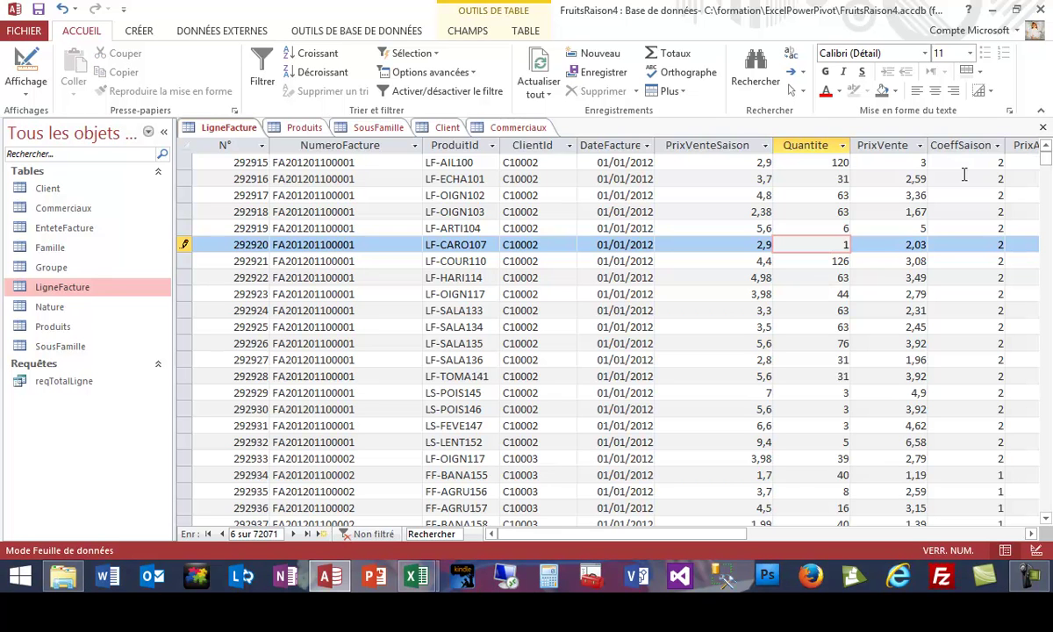
key(Tab)
text(1)
key(Tab)
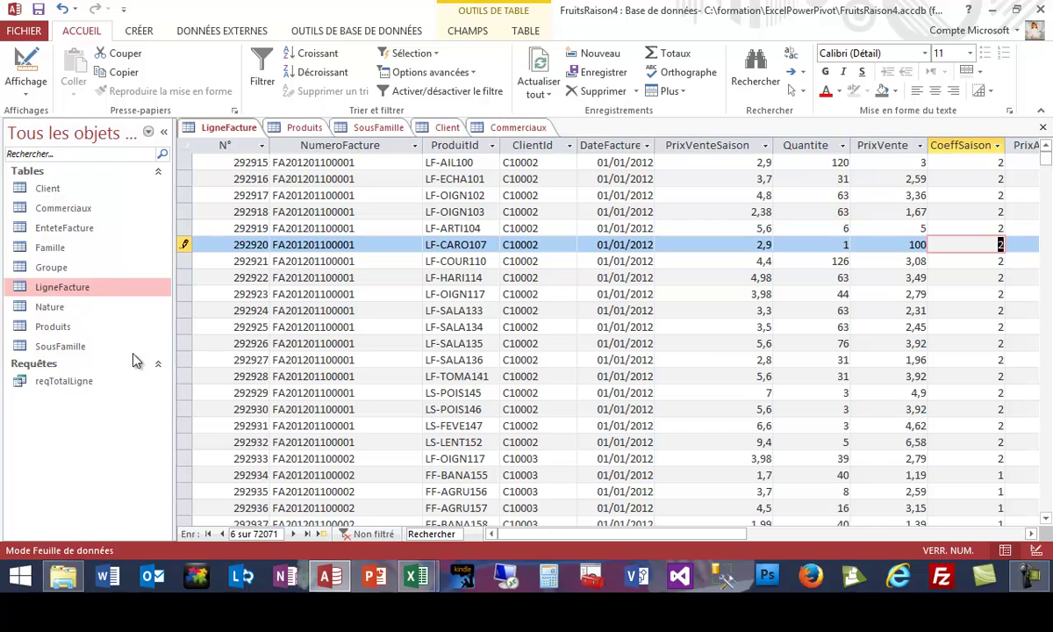
click(665, 426)
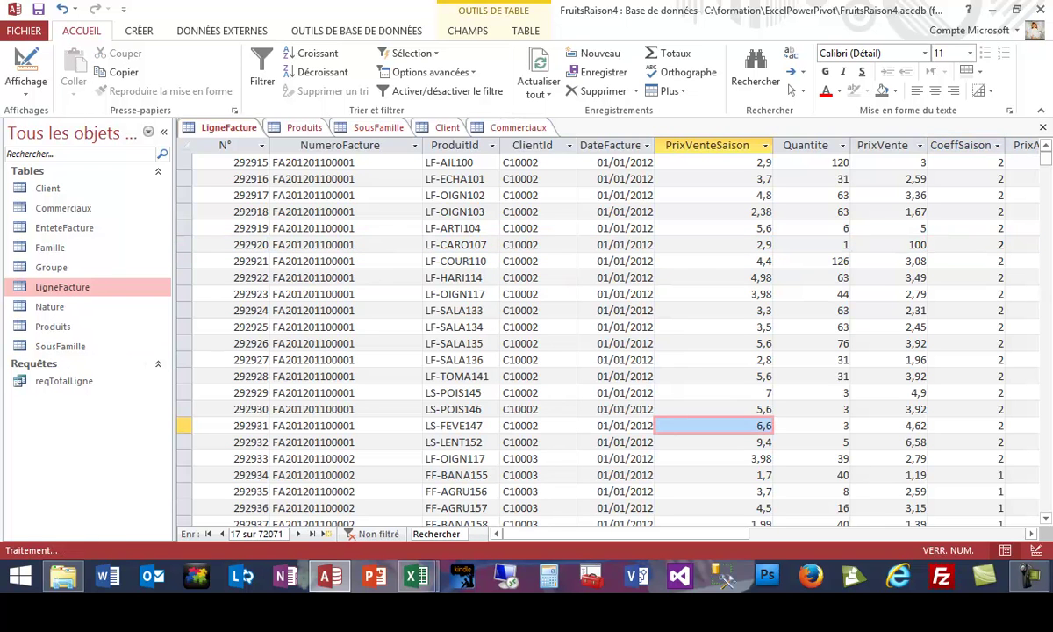
drag(1045, 159, 1045, 510)
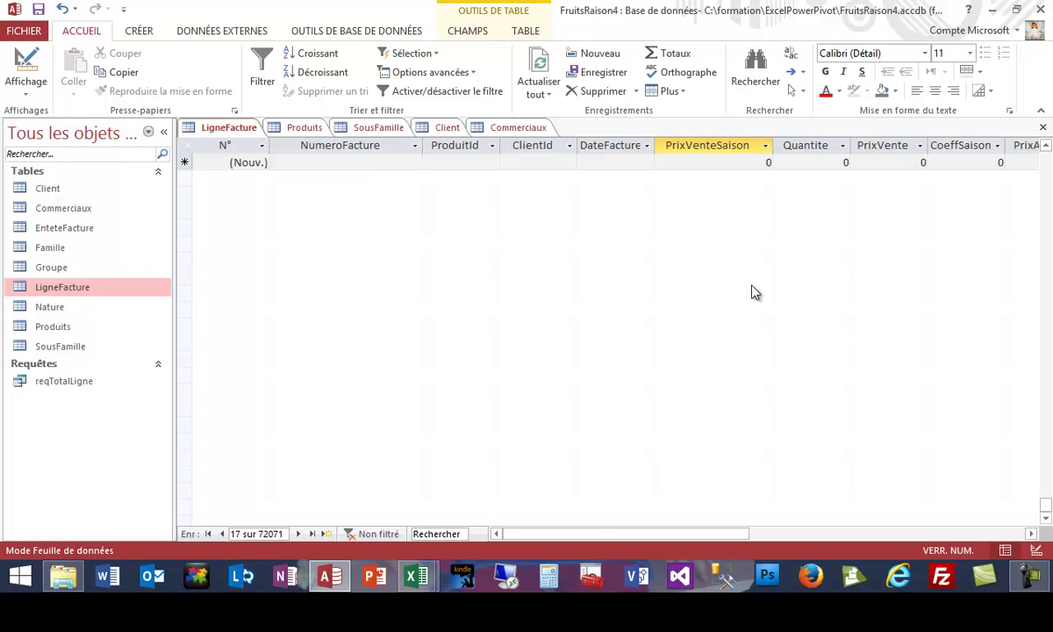
click(416, 575)
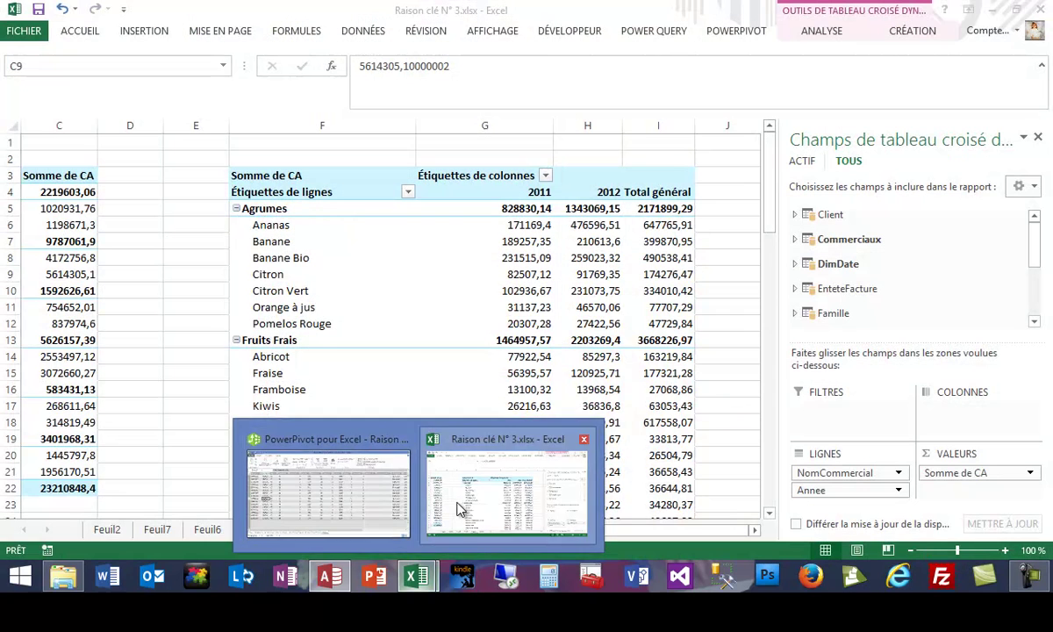
Step: In the Raison clé N° 3 workbook, refresh all ten PowerPivot tables with Actualiser tout, then return to Excel
click(456, 509)
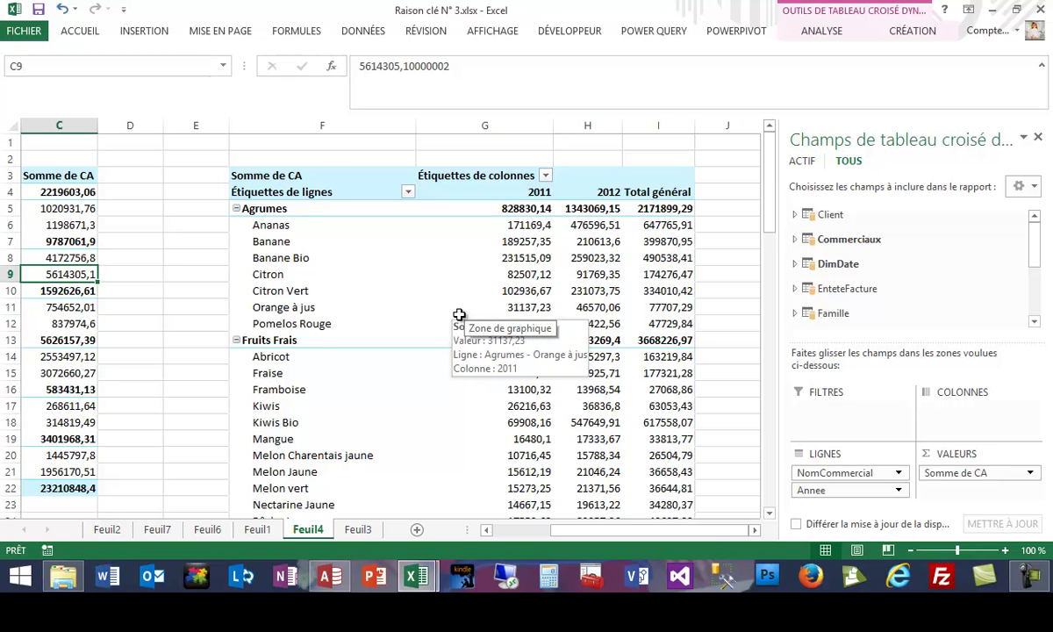
click(739, 32)
click(45, 70)
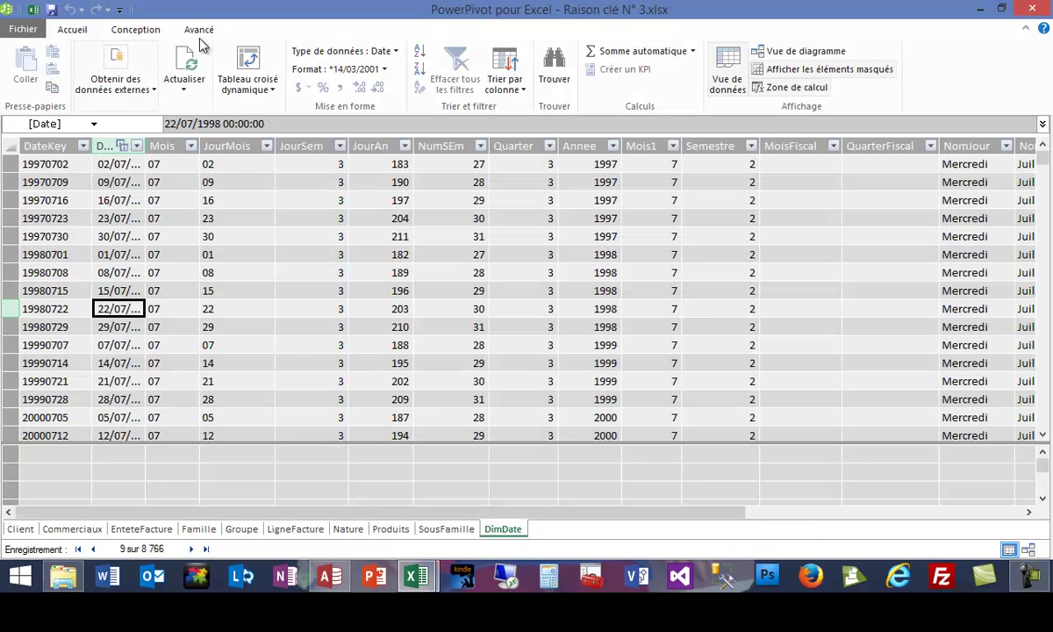
click(185, 89)
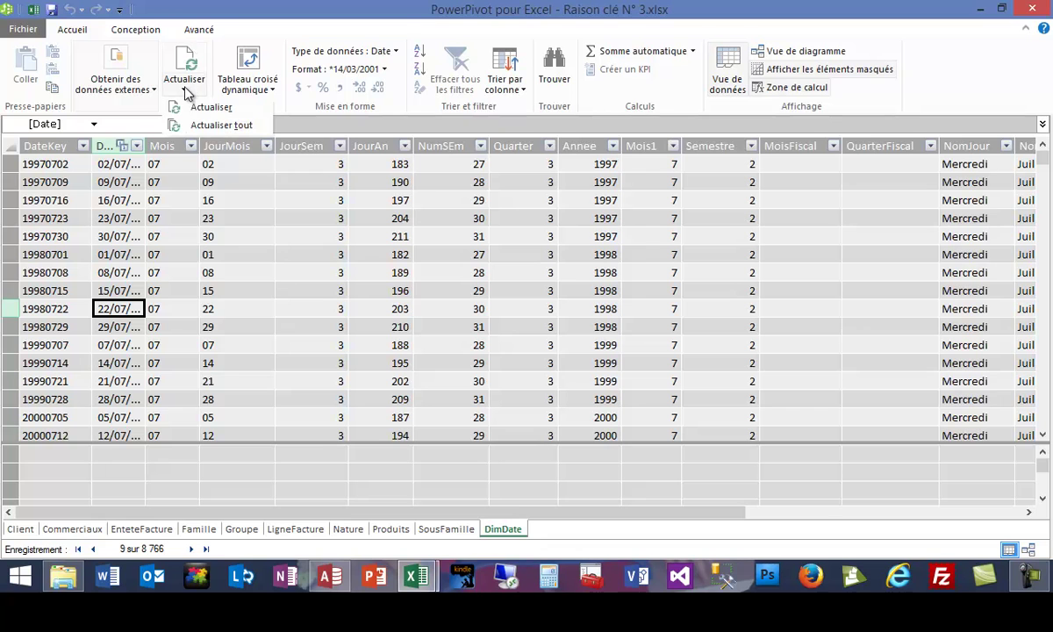
click(220, 127)
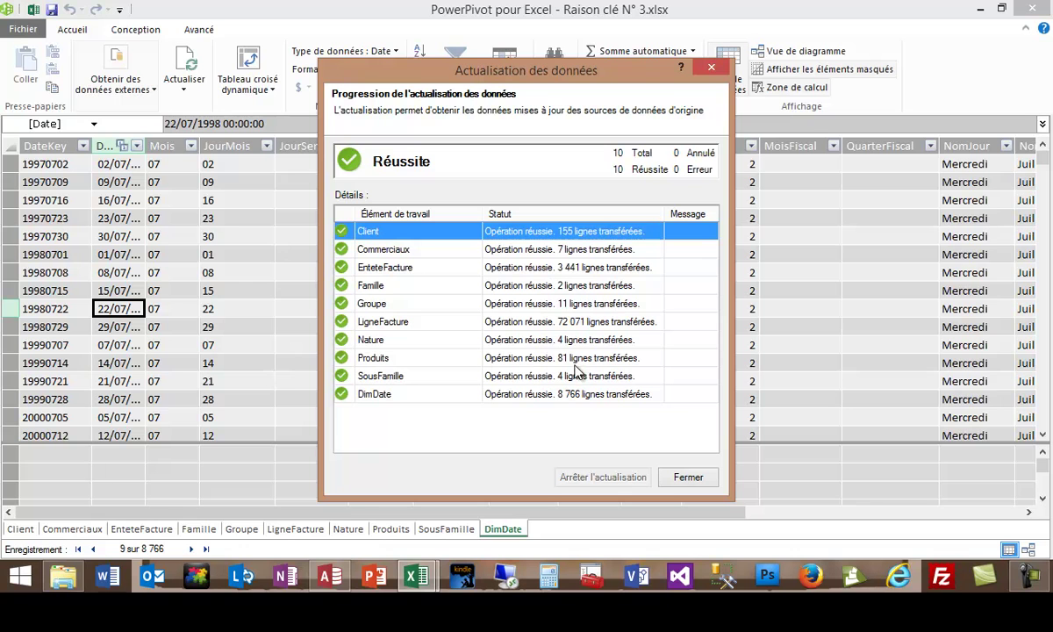
click(689, 482)
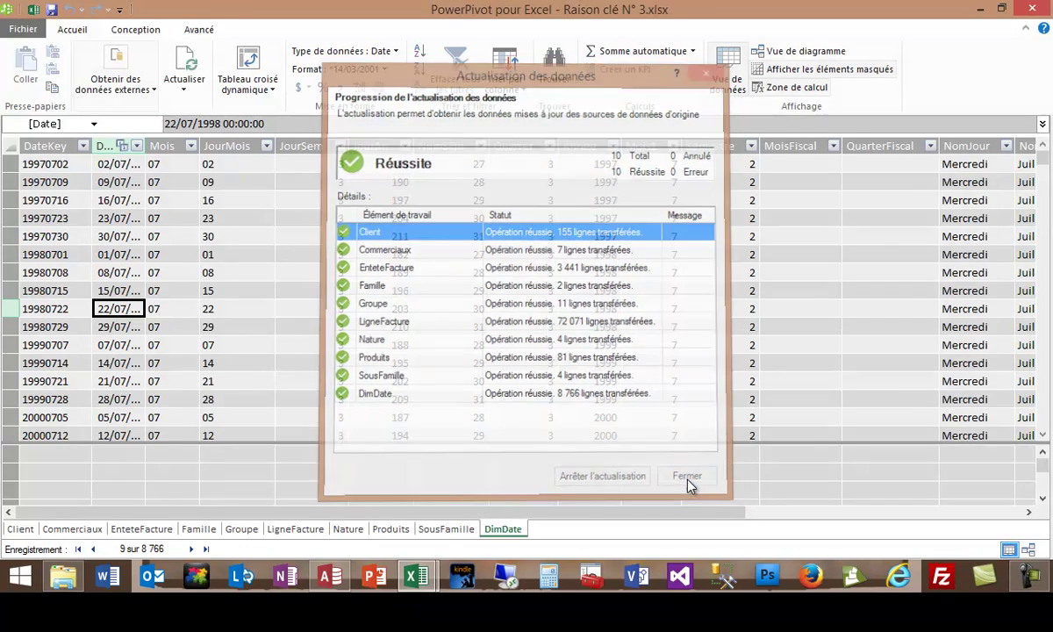
click(36, 10)
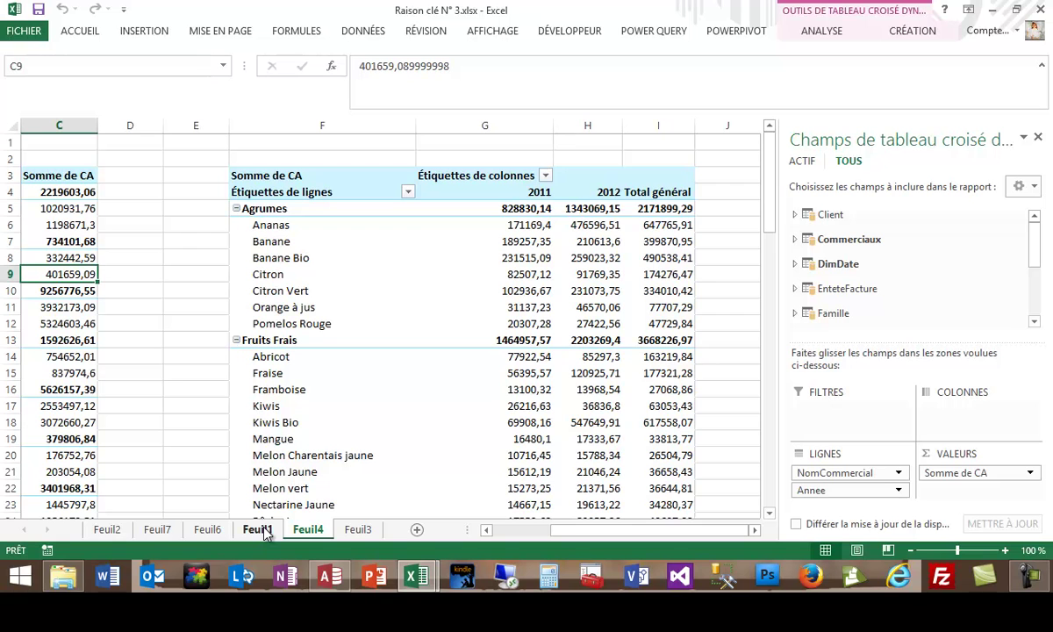
click(205, 532)
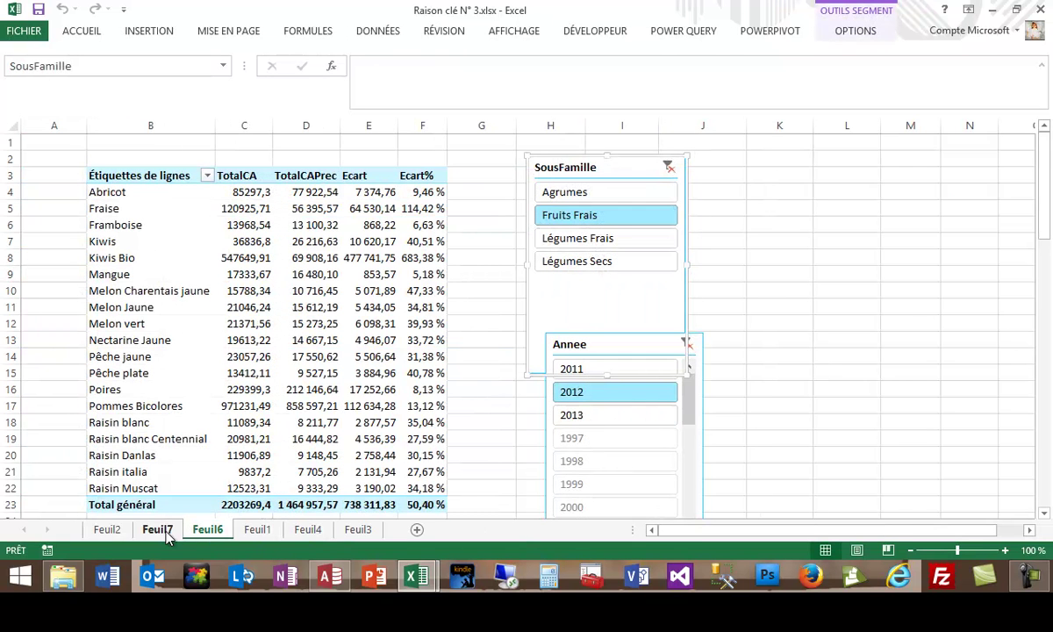
click(164, 531)
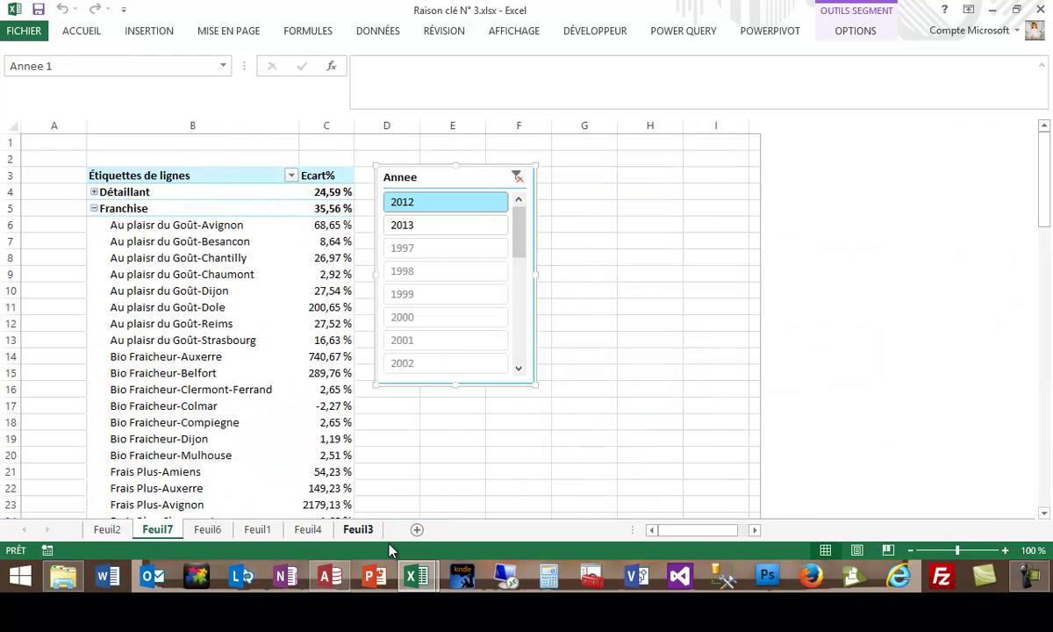
click(360, 530)
click(309, 531)
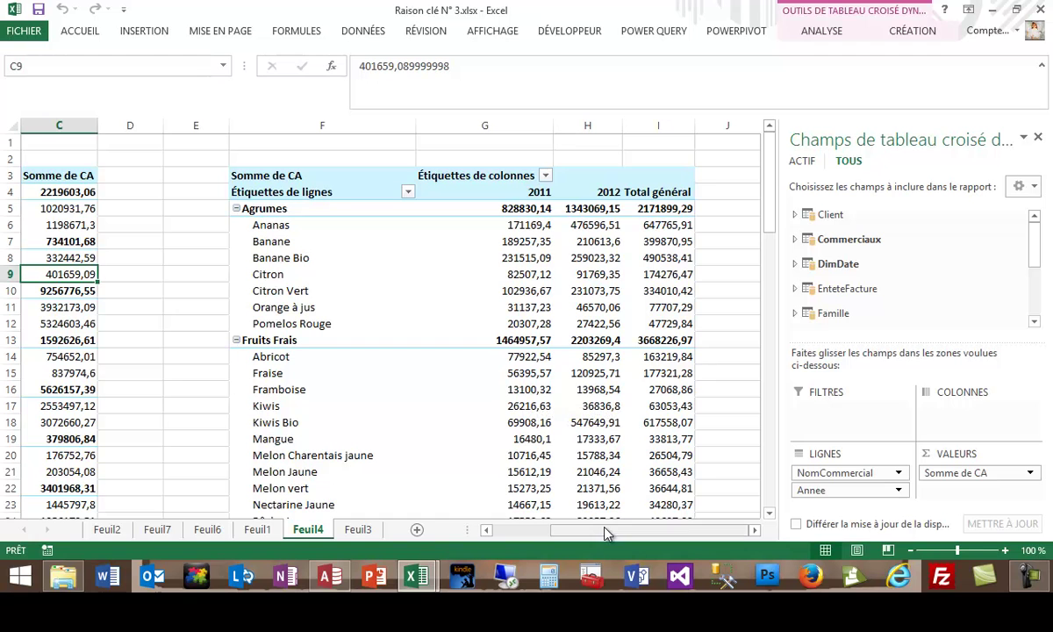
drag(718, 535, 580, 527)
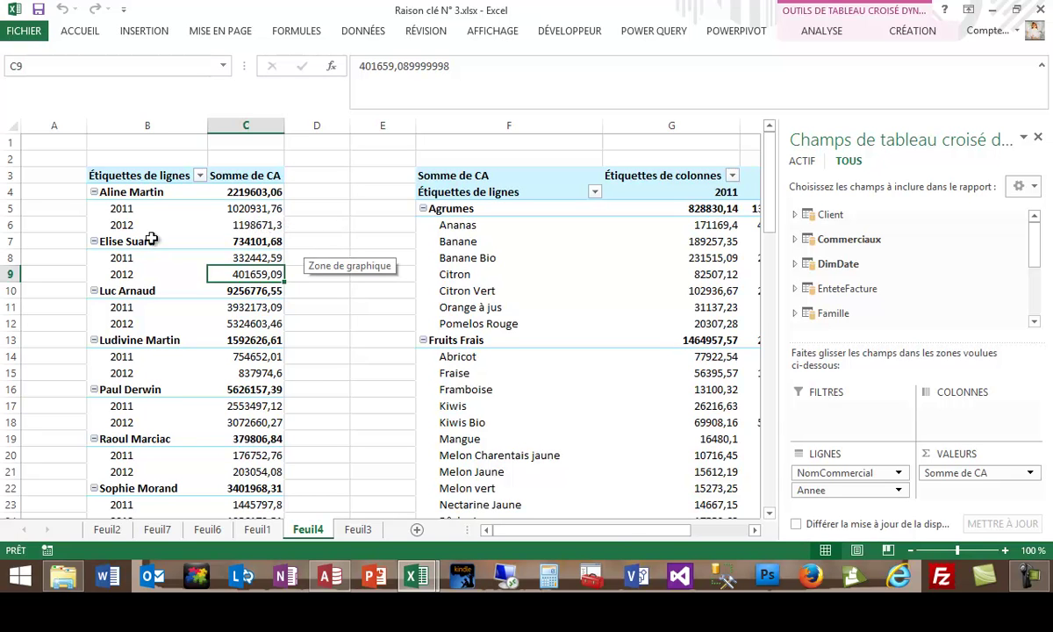
click(105, 242)
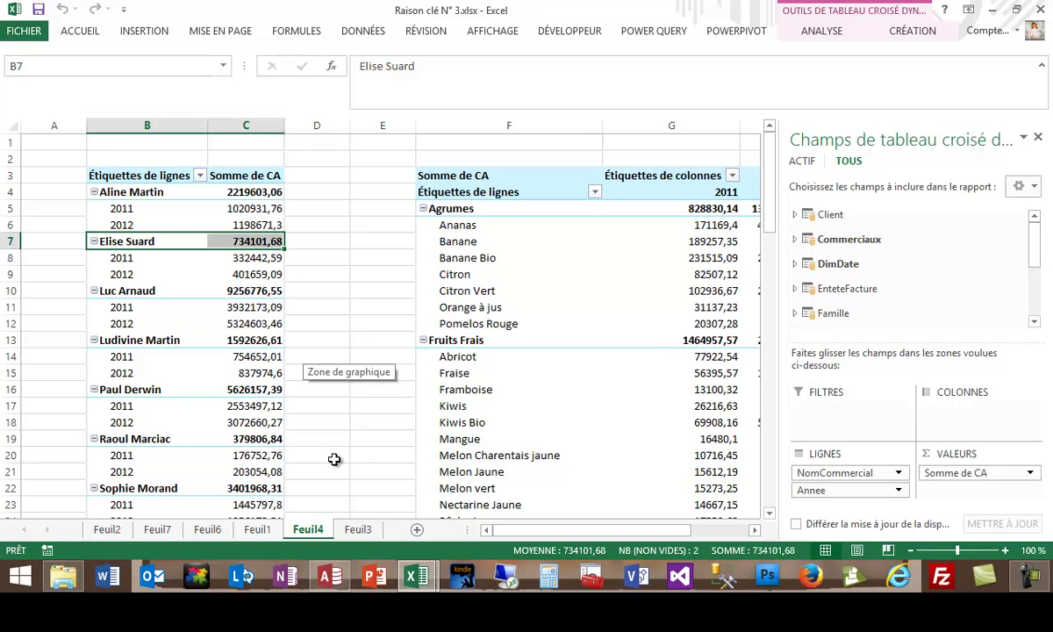
drag(539, 533, 597, 533)
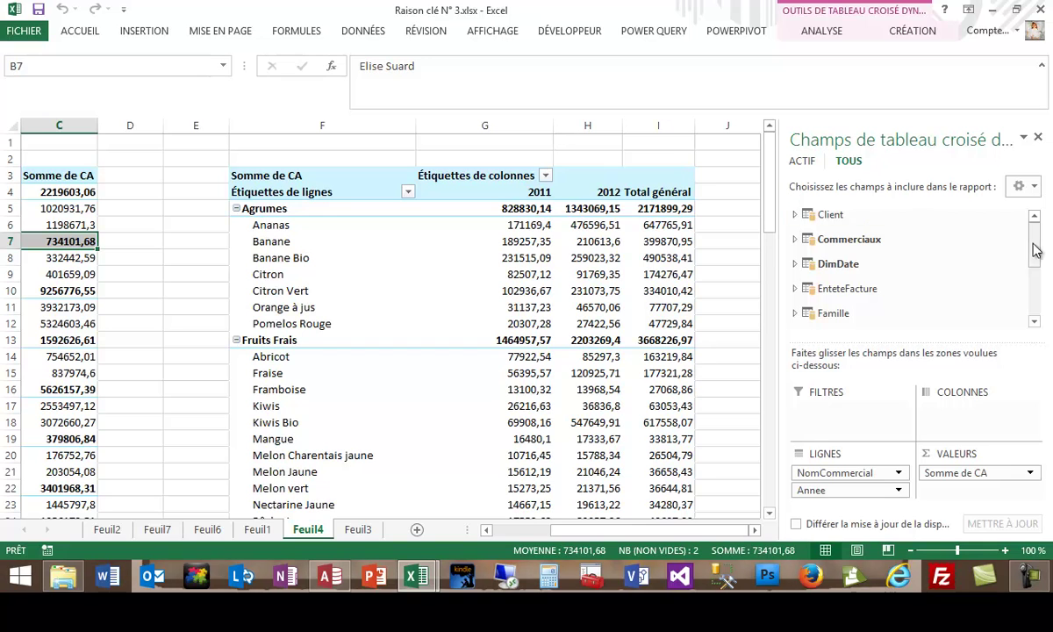
drag(1037, 249, 1036, 299)
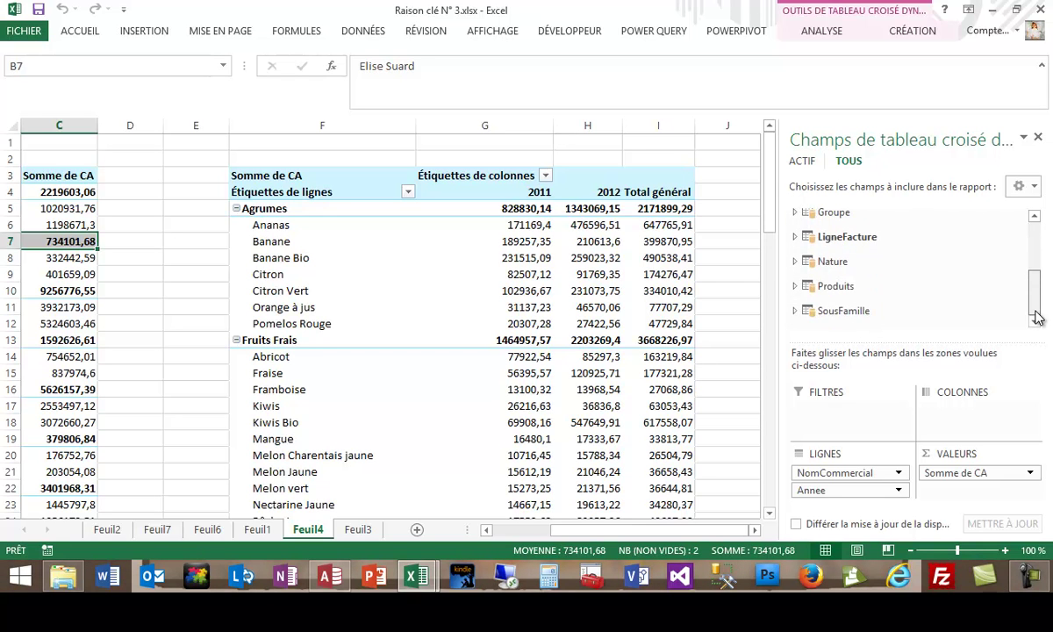
Step: Add a slicer for the Produits Type field, place it over columns J–L, and select Bio Plus
click(795, 288)
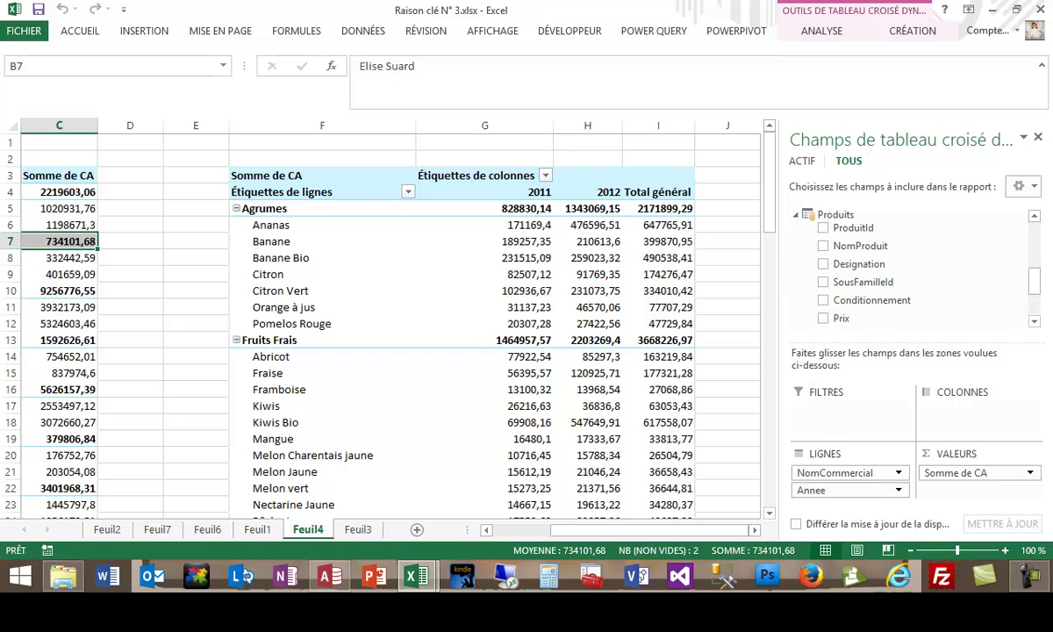
drag(1038, 290, 1036, 301)
right_click(849, 266)
click(930, 355)
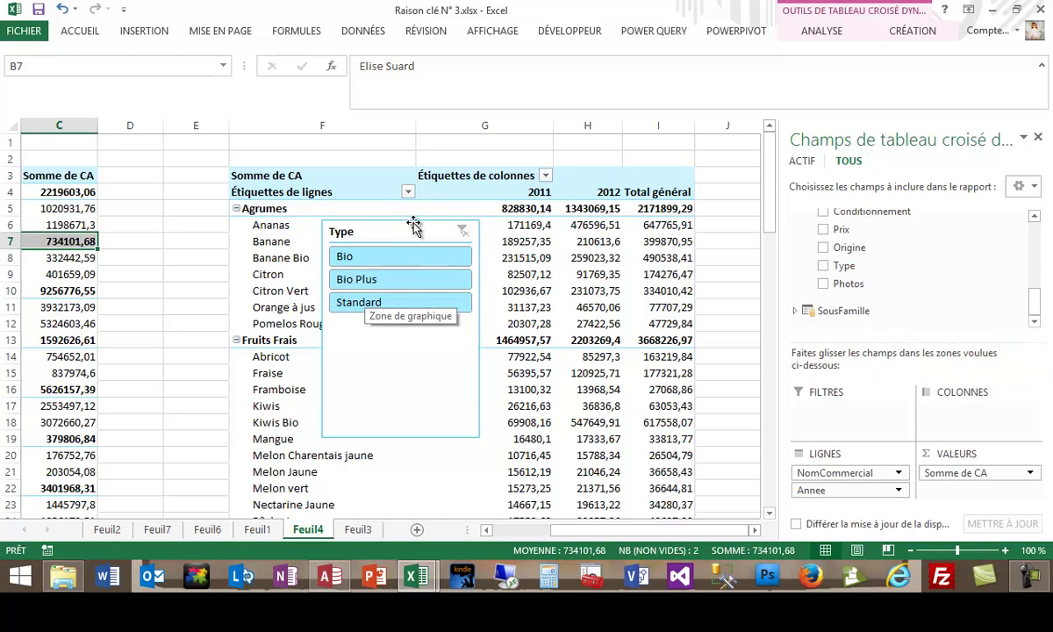
drag(406, 224, 651, 169)
click(641, 223)
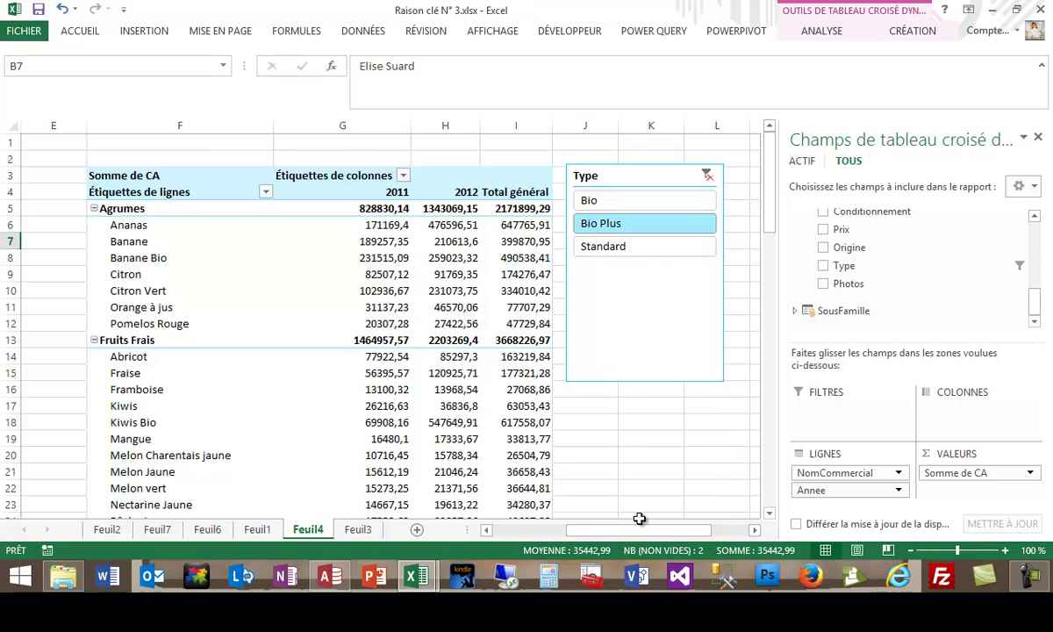
drag(647, 530, 482, 537)
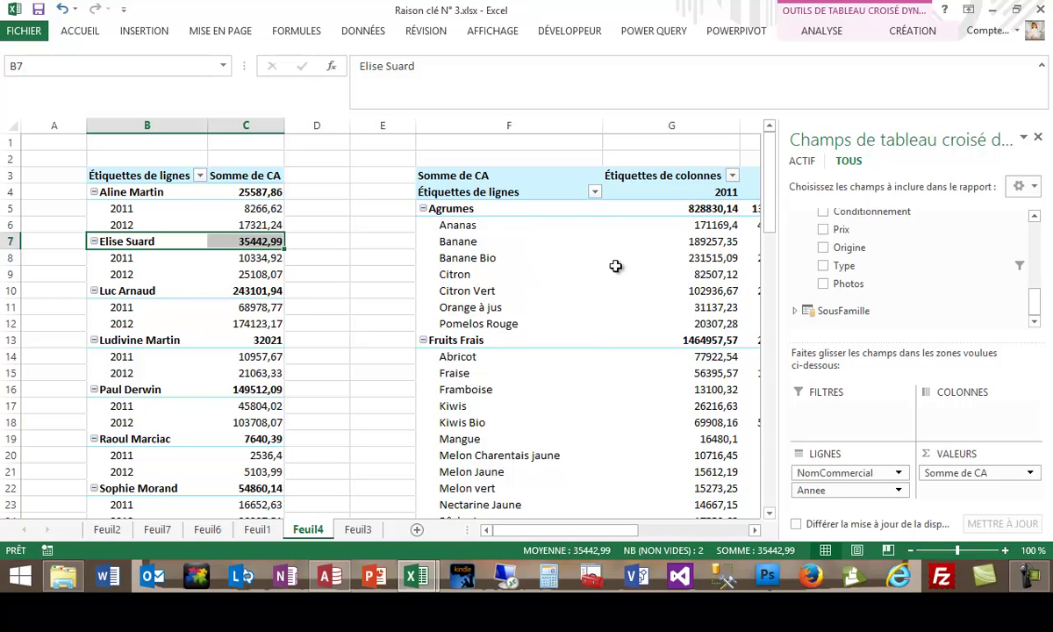
drag(562, 529, 660, 529)
click(550, 224)
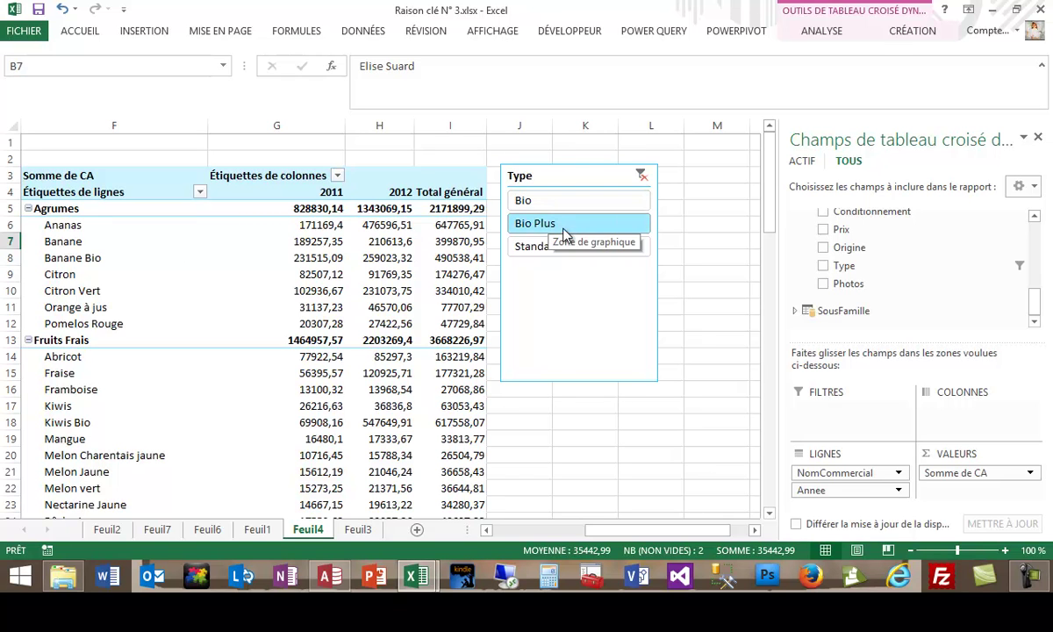
click(602, 169)
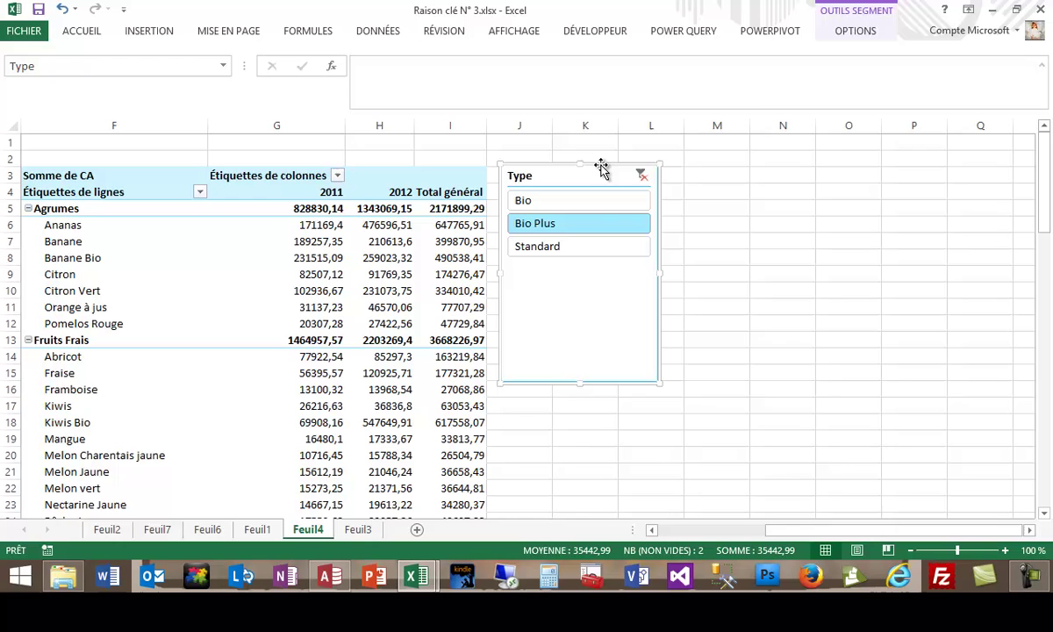
click(859, 30)
Step: Connect the Type slicer to Graphique 4 and Tableaux croisés dynamiques 1, 3, 5 and 6
click(162, 63)
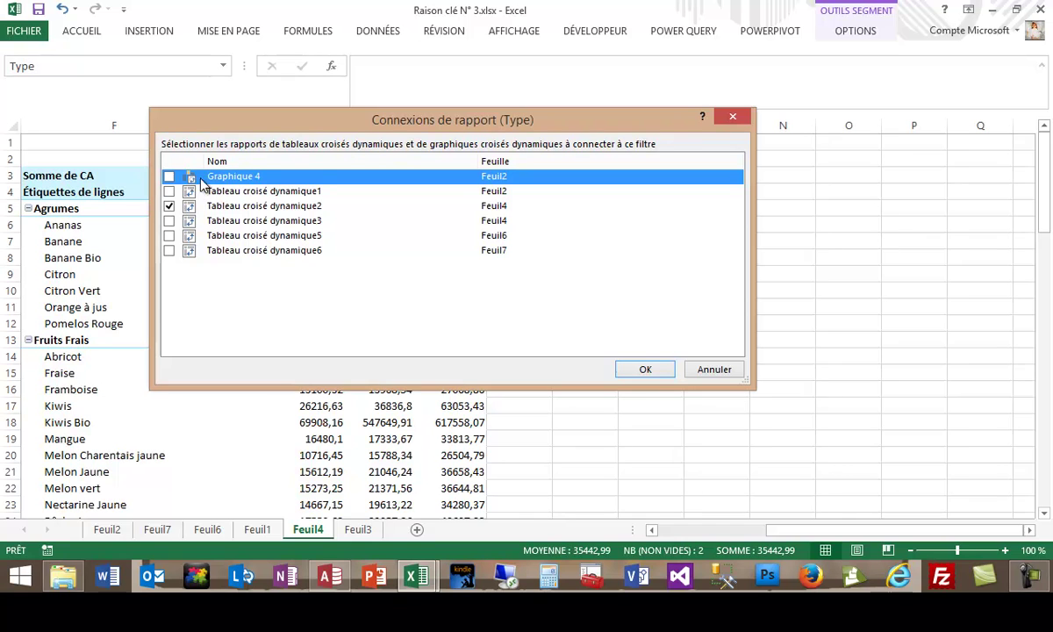
drag(279, 125, 415, 296)
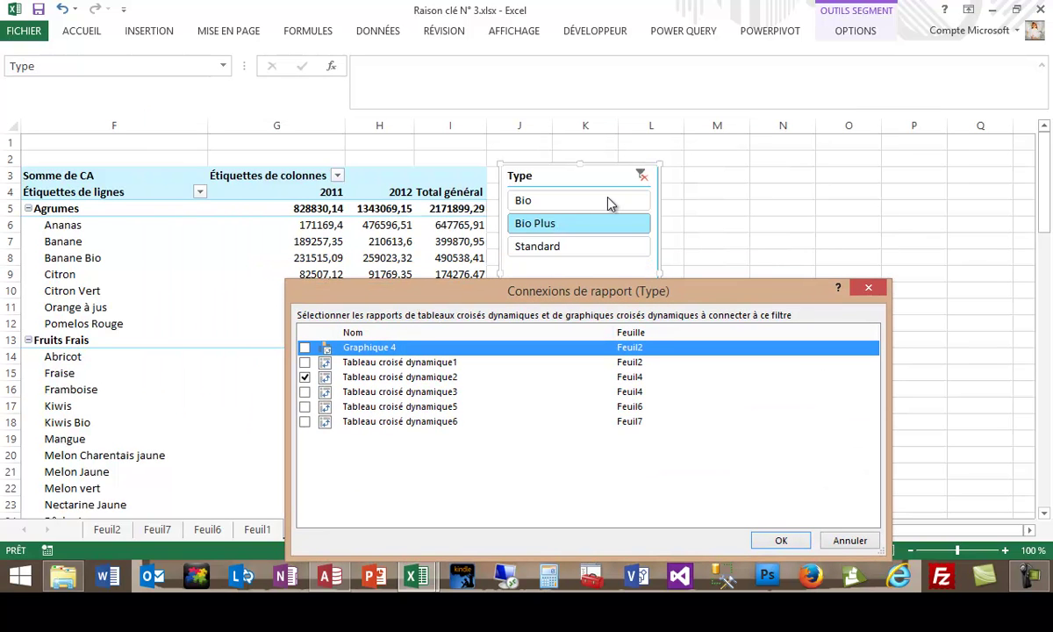
click(304, 348)
click(305, 361)
click(304, 392)
click(305, 406)
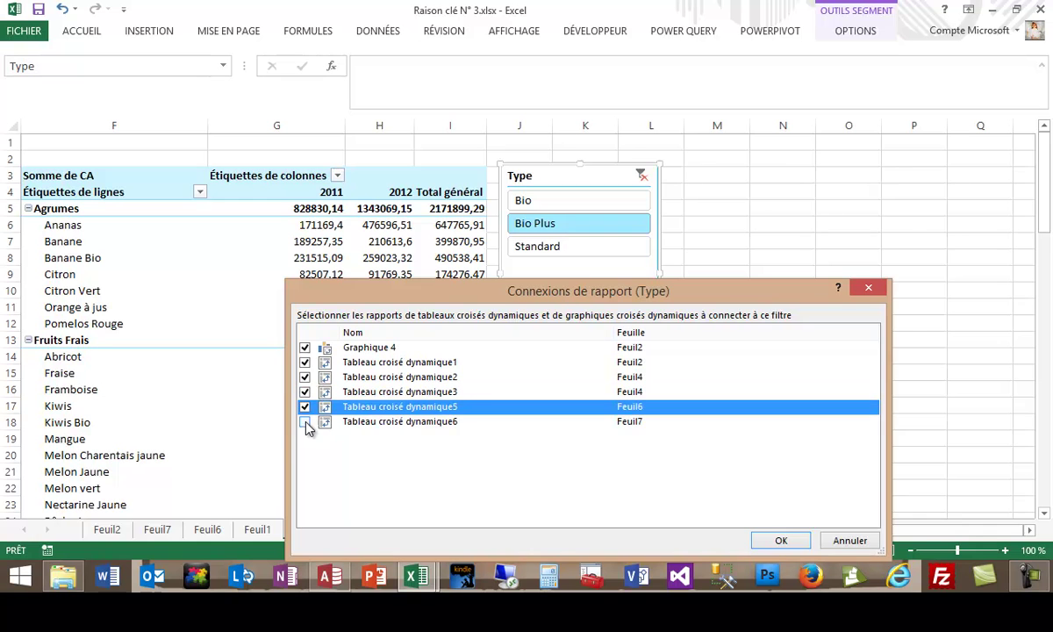
click(304, 423)
click(781, 541)
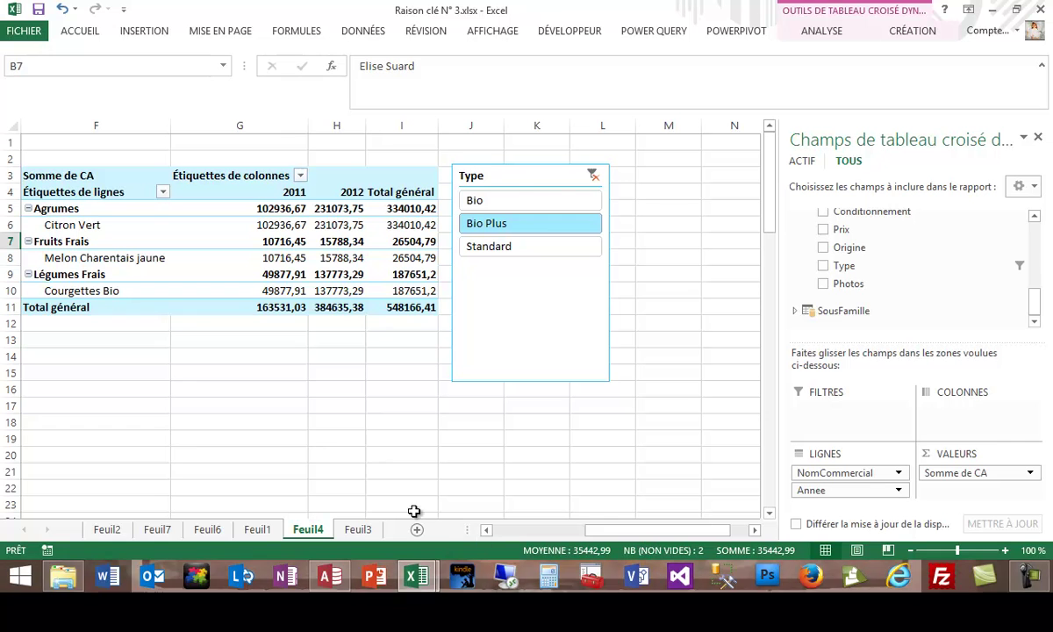
click(158, 531)
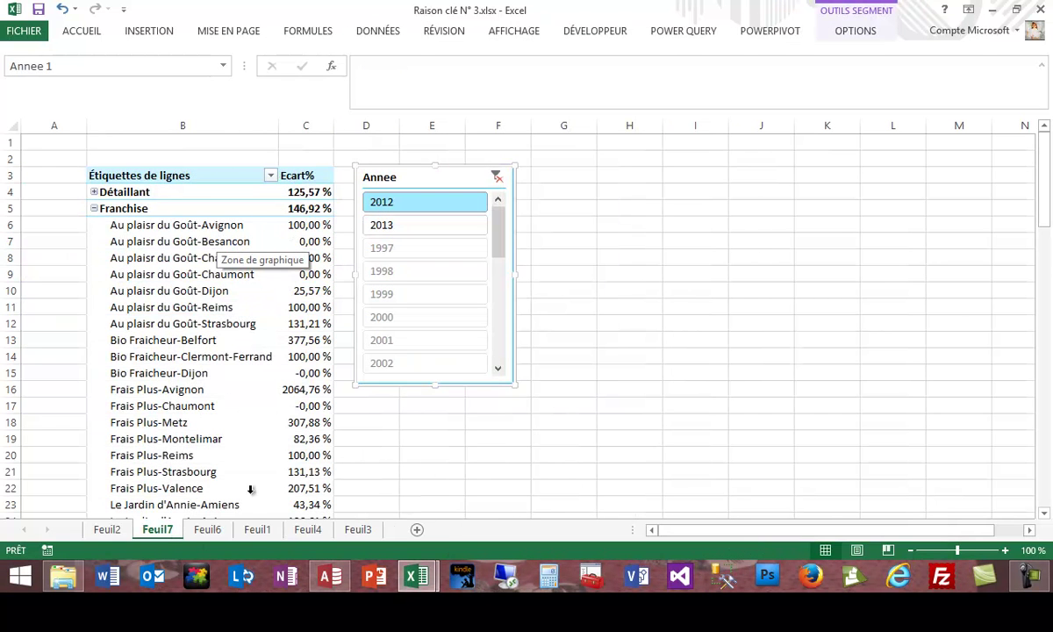
Step: On Feuil6, reset the SousFamille slicer so only Fruits Frais is selected
click(207, 530)
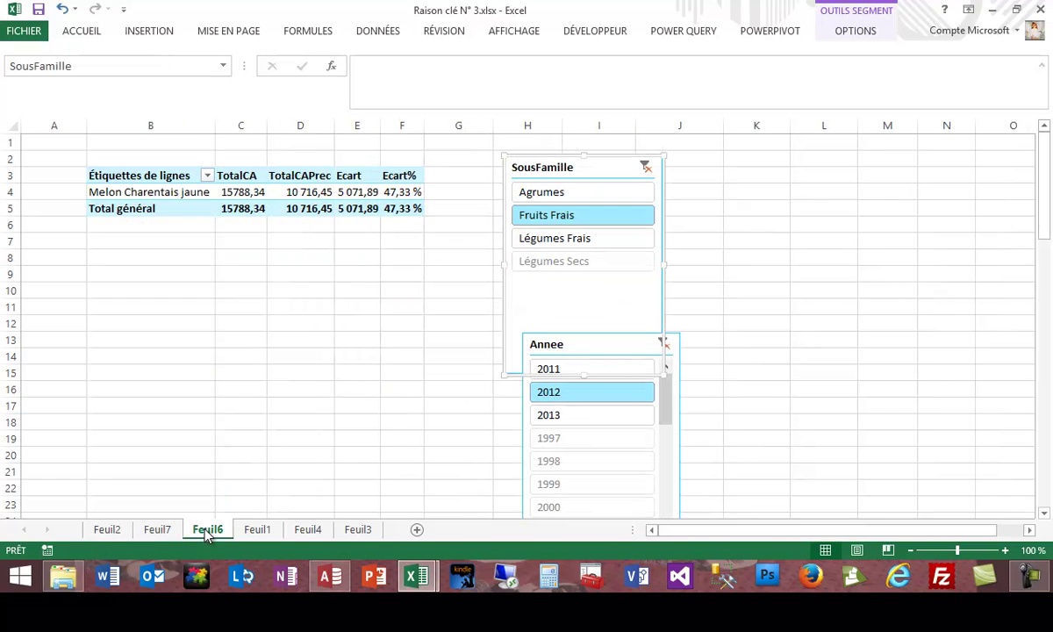
click(309, 530)
click(207, 530)
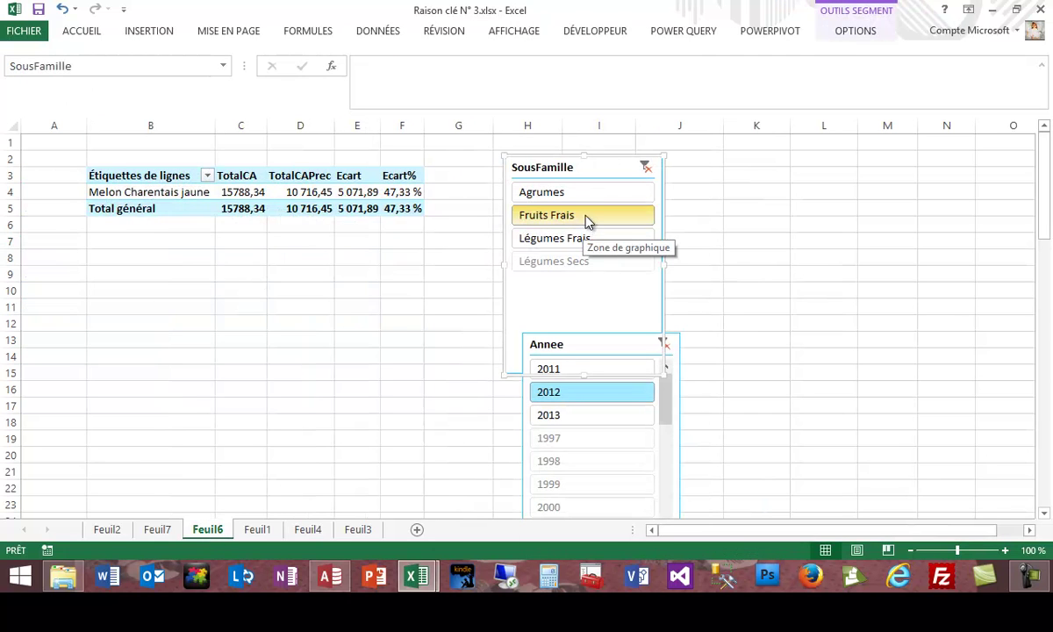
click(648, 167)
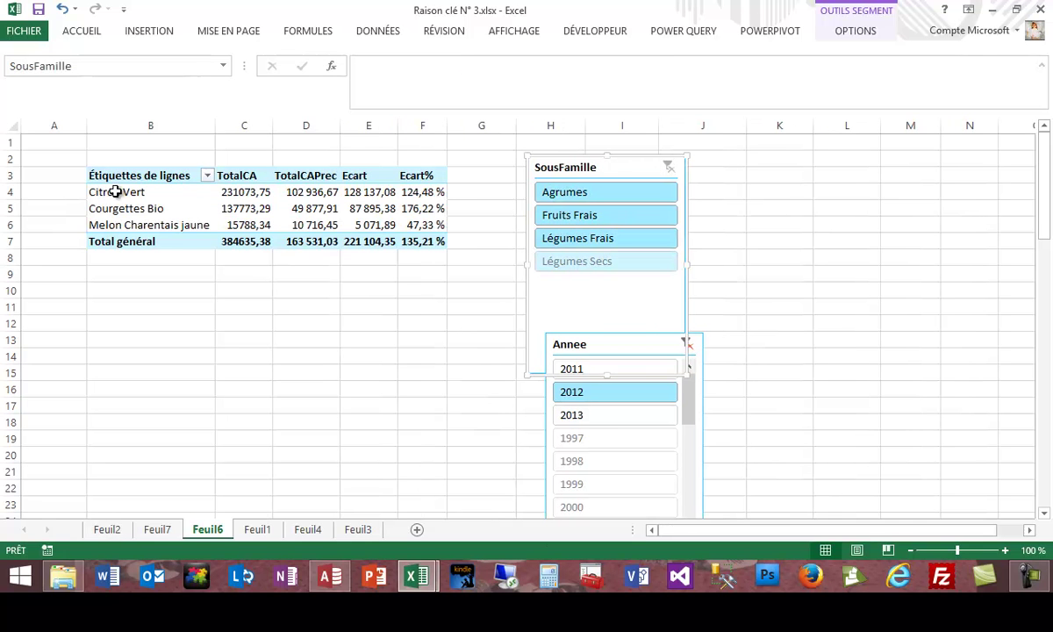
click(584, 215)
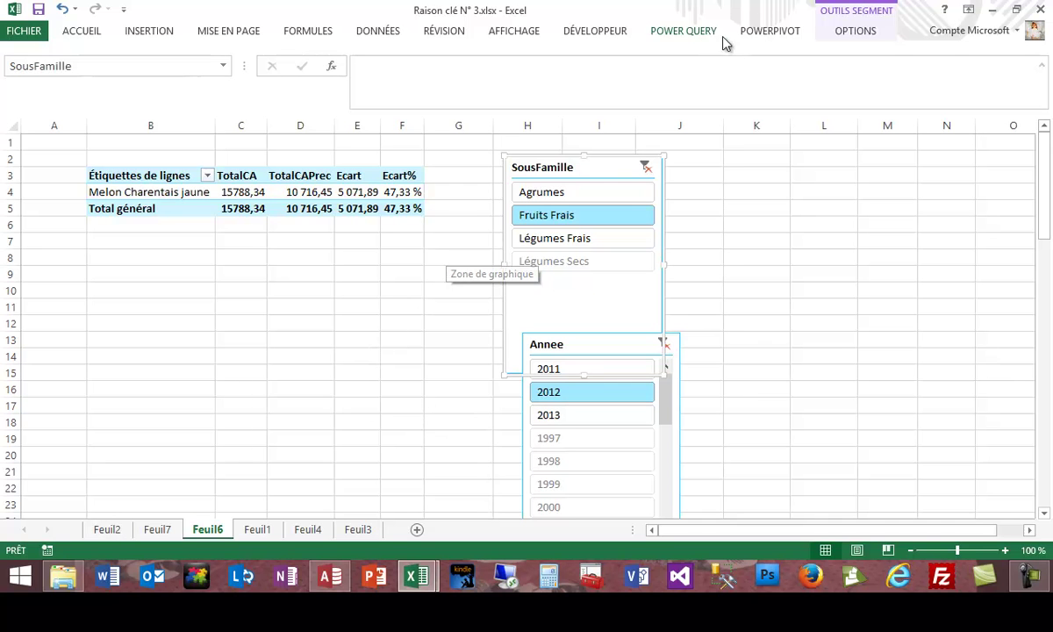
Step: Open the PowerPivot data model window from the POWERPIVOT tab
click(765, 31)
click(42, 70)
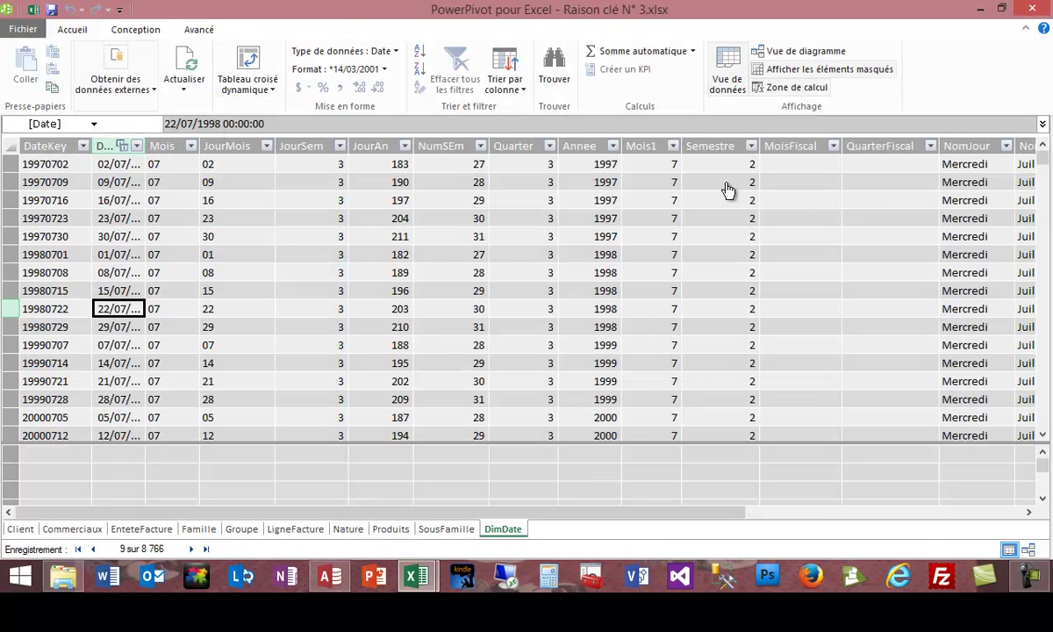
click(182, 88)
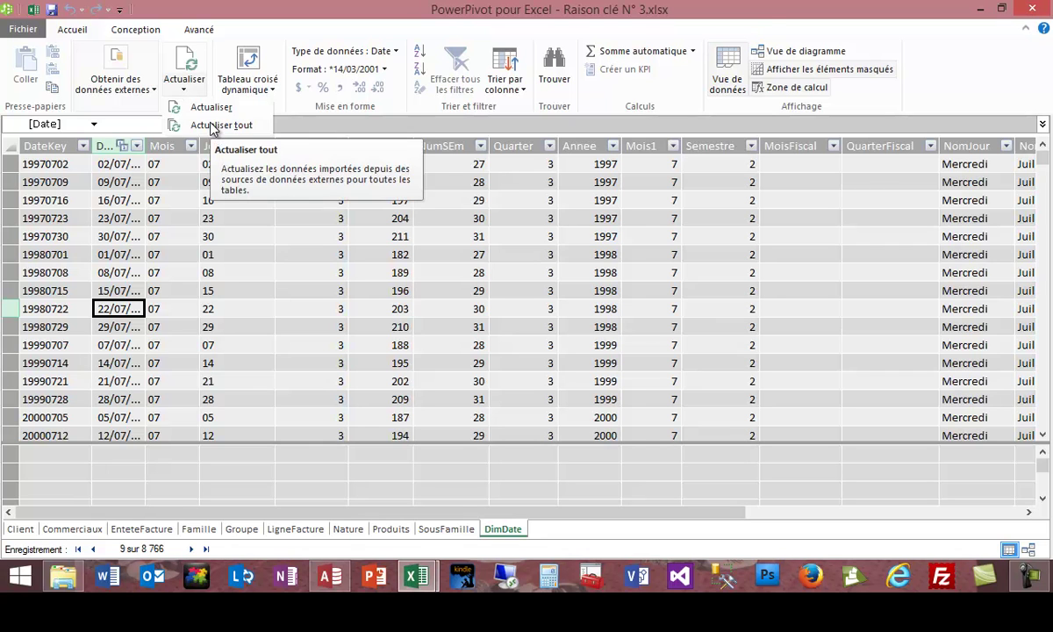
Step: Refresh every PowerPivot table with Actualiser tout, then display the Produits table
click(979, 41)
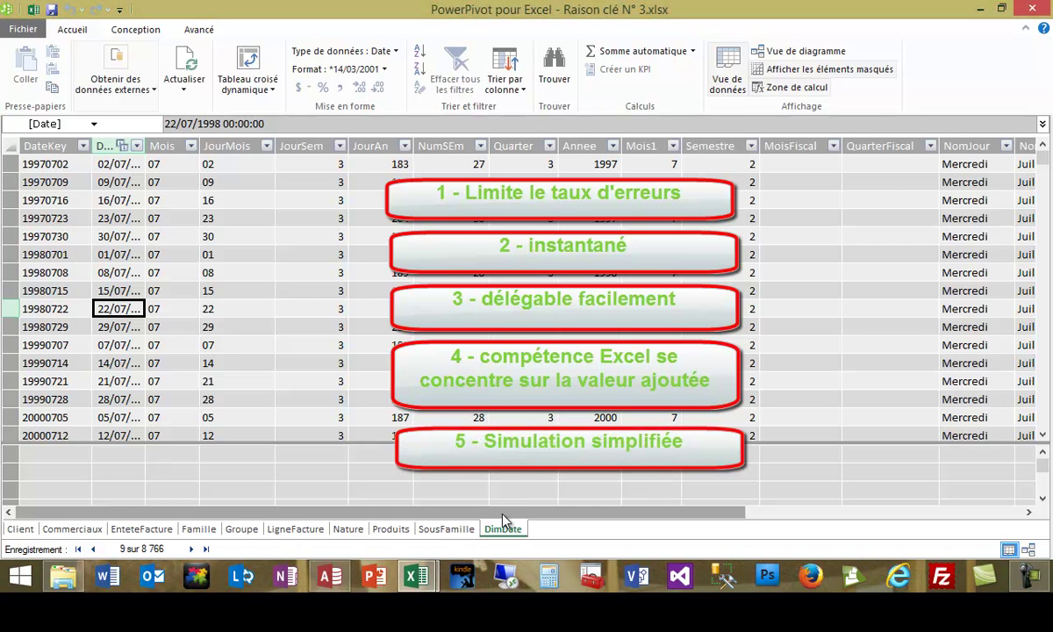
click(390, 529)
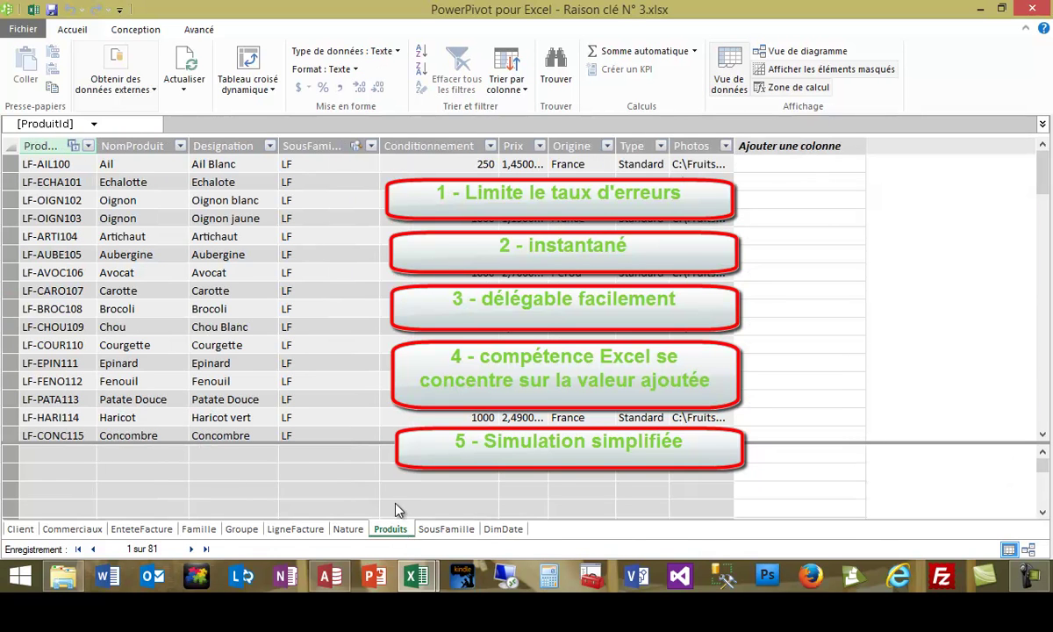